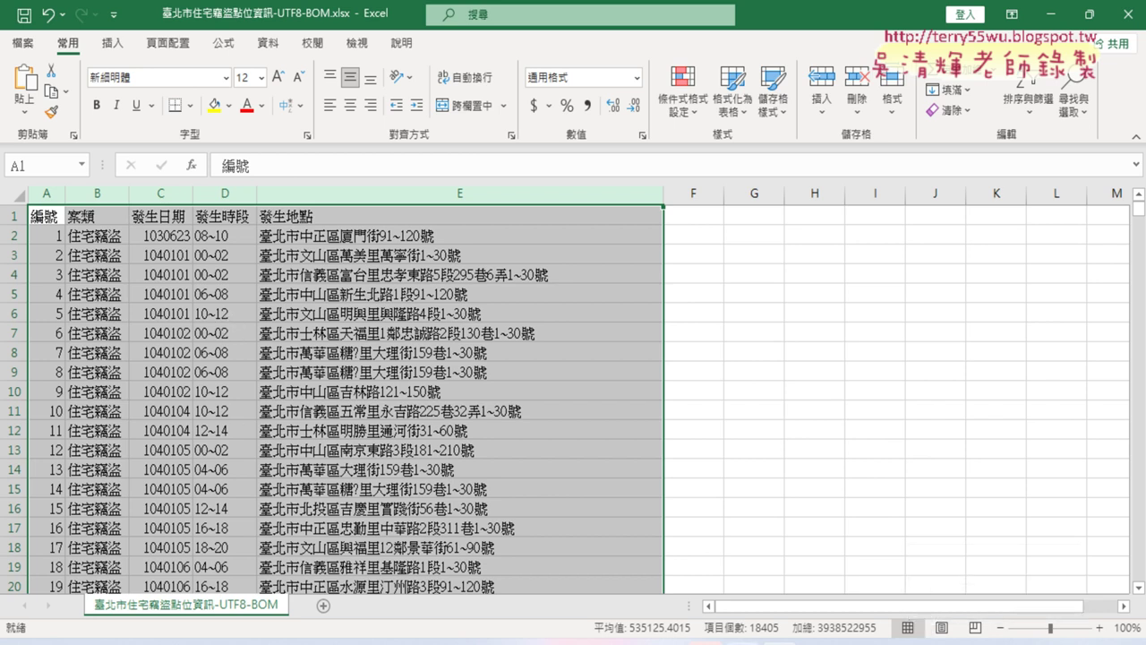
Glance at the seat chart spreadsheet and course Drive folder in the browser, then return to Excel
{"action": "left_click", "coordinate": [725, 573]}
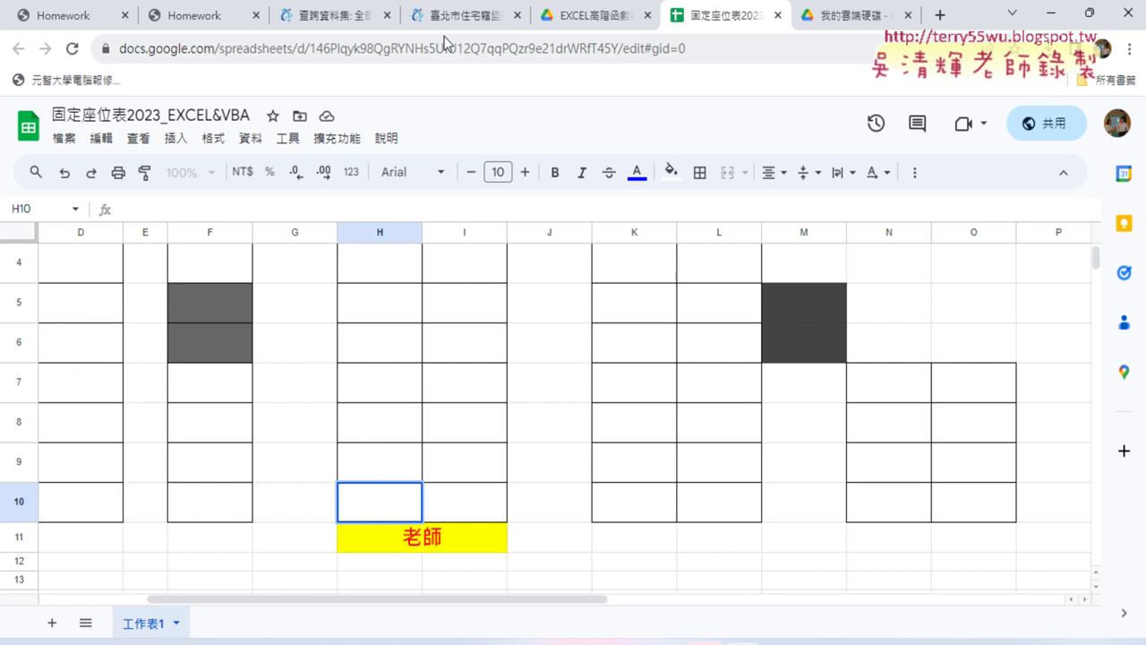
{"action": "left_click", "coordinate": [598, 17]}
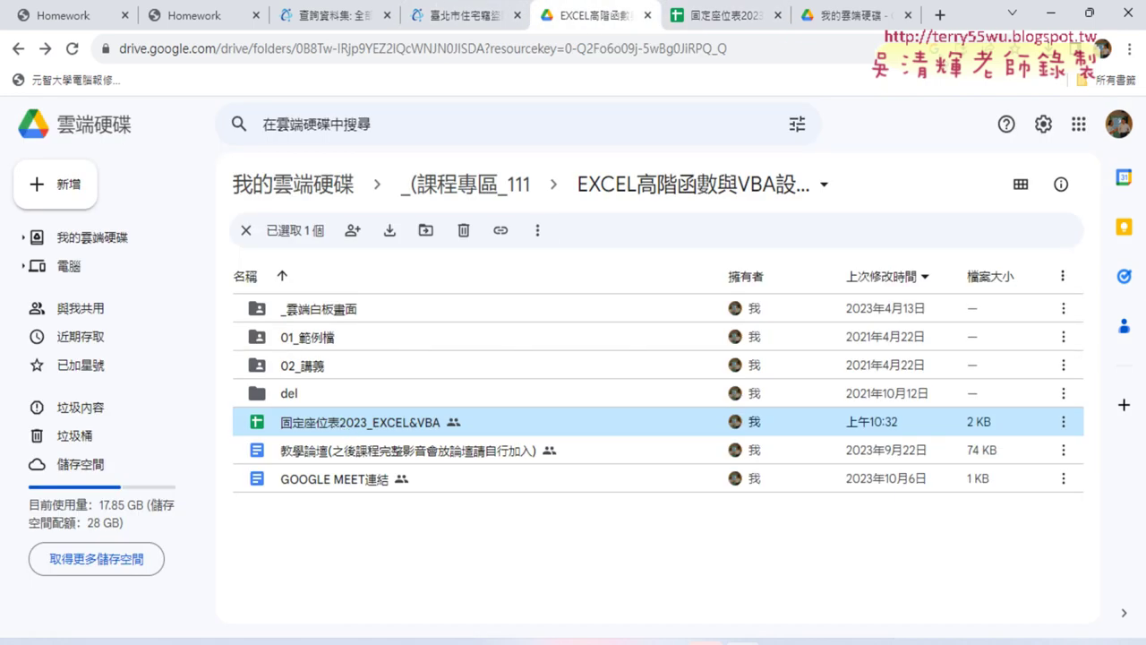
{"action": "left_click", "coordinate": [716, 16]}
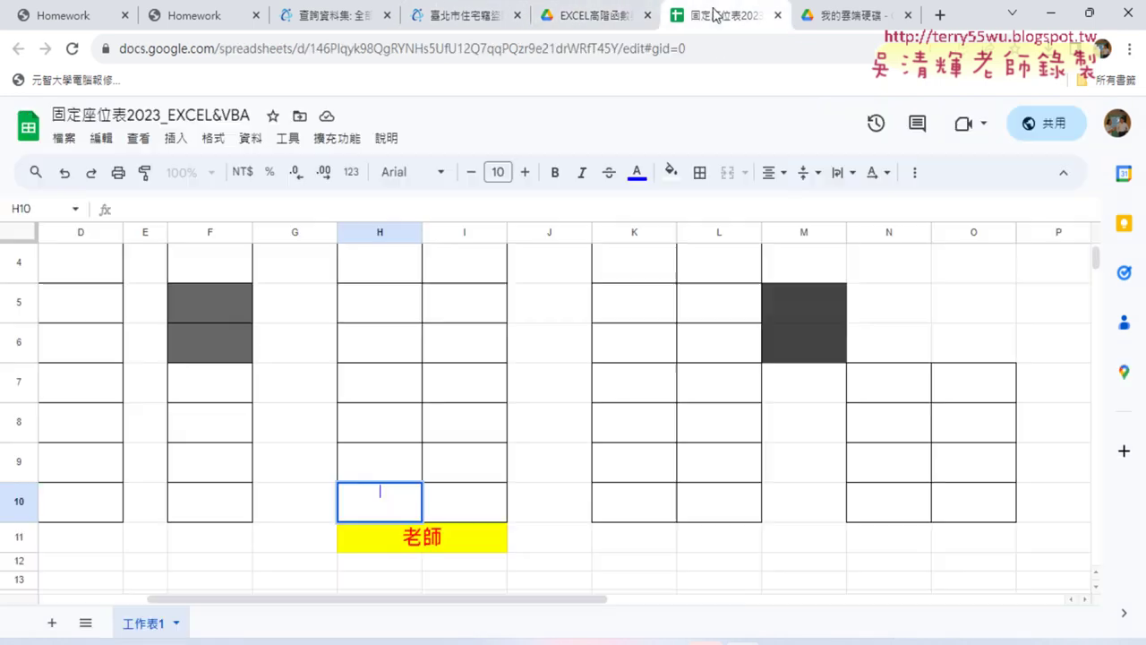
{"action": "left_click", "coordinate": [1050, 12]}
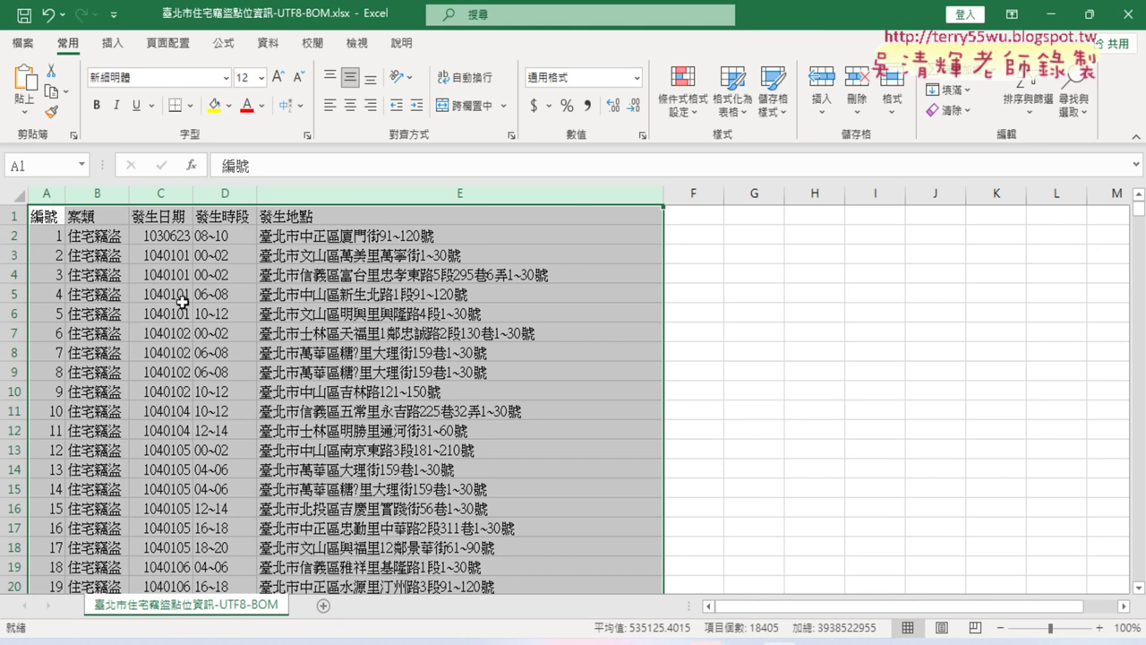
Inspect the first dates in column C, such as 1030623 in C2, and the row 2 record
{"action": "left_click", "coordinate": [168, 256]}
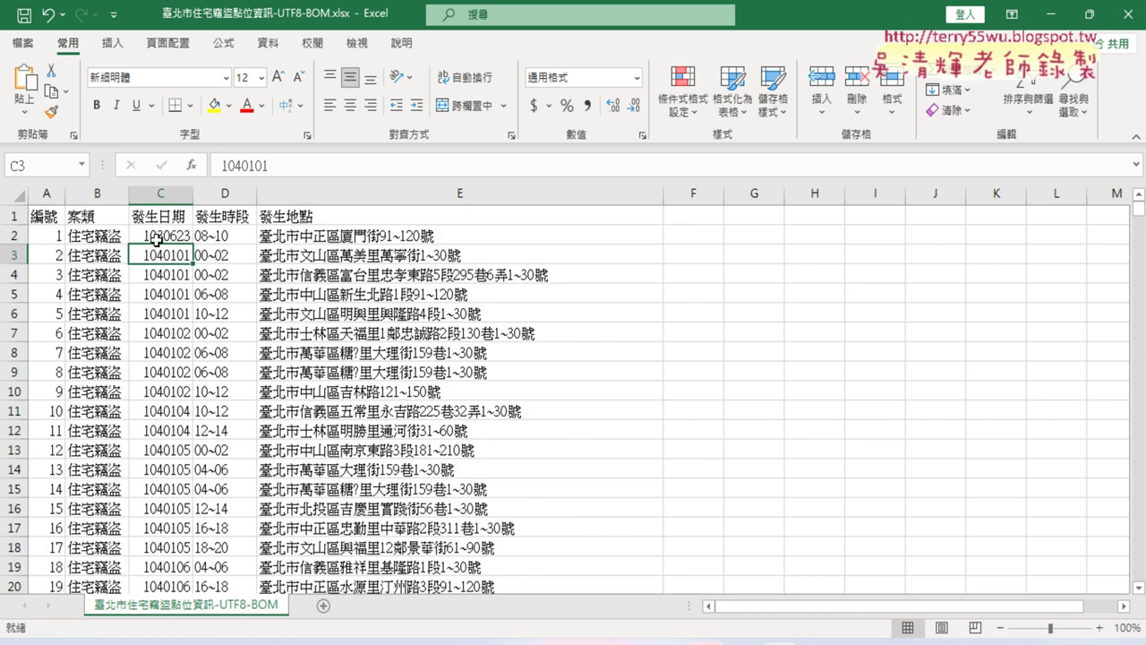
{"action": "left_click", "coordinate": [163, 235]}
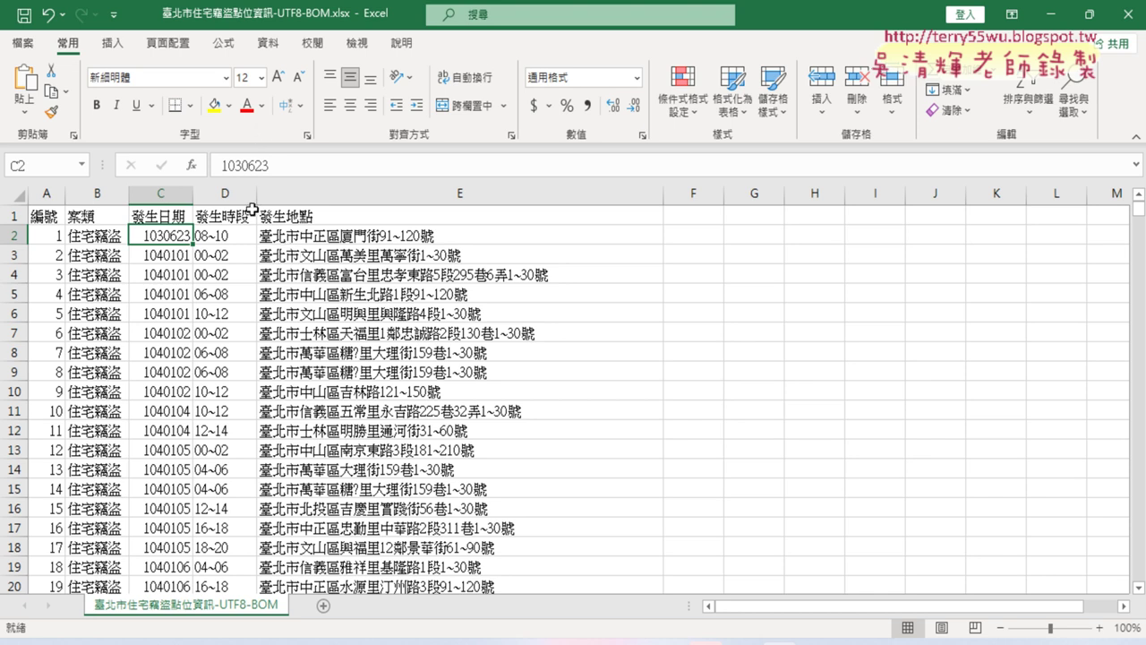
{"action": "left_click", "coordinate": [16, 235]}
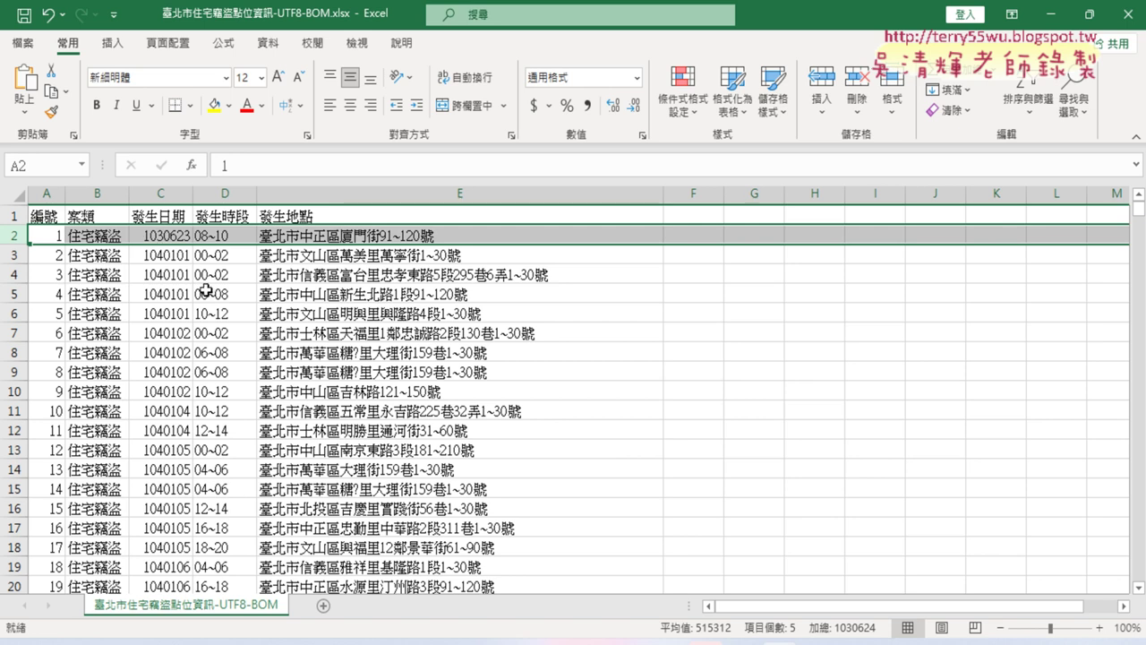
{"action": "scroll", "coordinate": [211, 328], "scroll_direction": "down", "scroll_amount": 3}
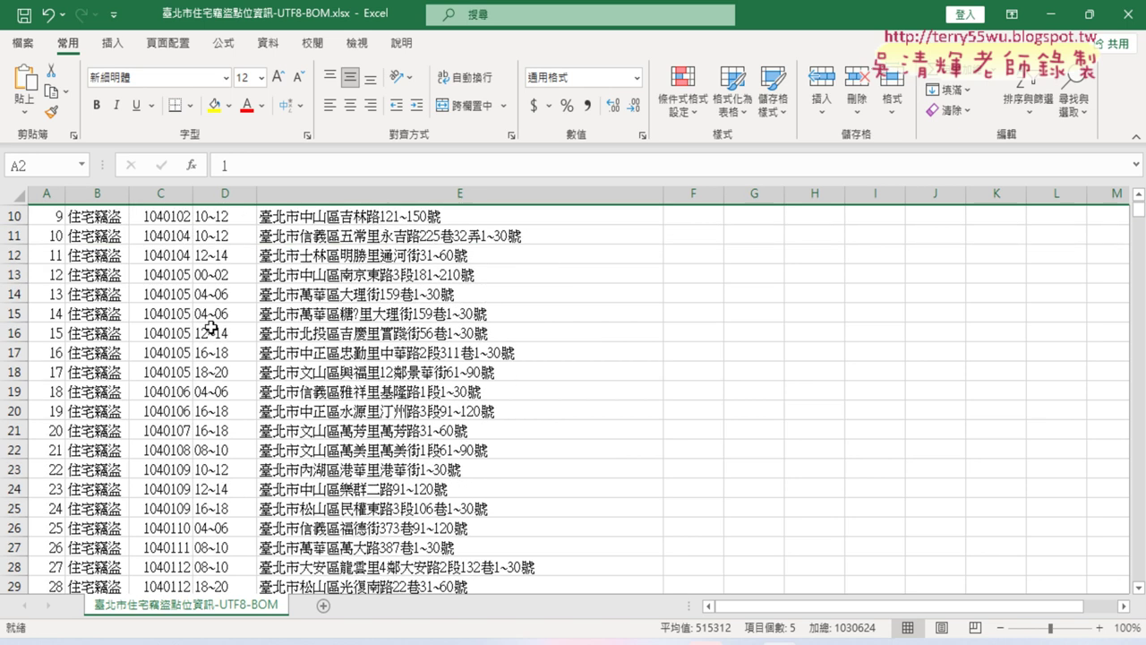
{"action": "scroll", "coordinate": [211, 328], "scroll_direction": "down", "scroll_amount": 3}
{"action": "scroll", "coordinate": [211, 327], "scroll_direction": "down", "scroll_amount": 2}
{"action": "scroll", "coordinate": [212, 328], "scroll_direction": "down", "scroll_amount": 6}
{"action": "scroll", "coordinate": [212, 328], "scroll_direction": "down", "scroll_amount": 2}
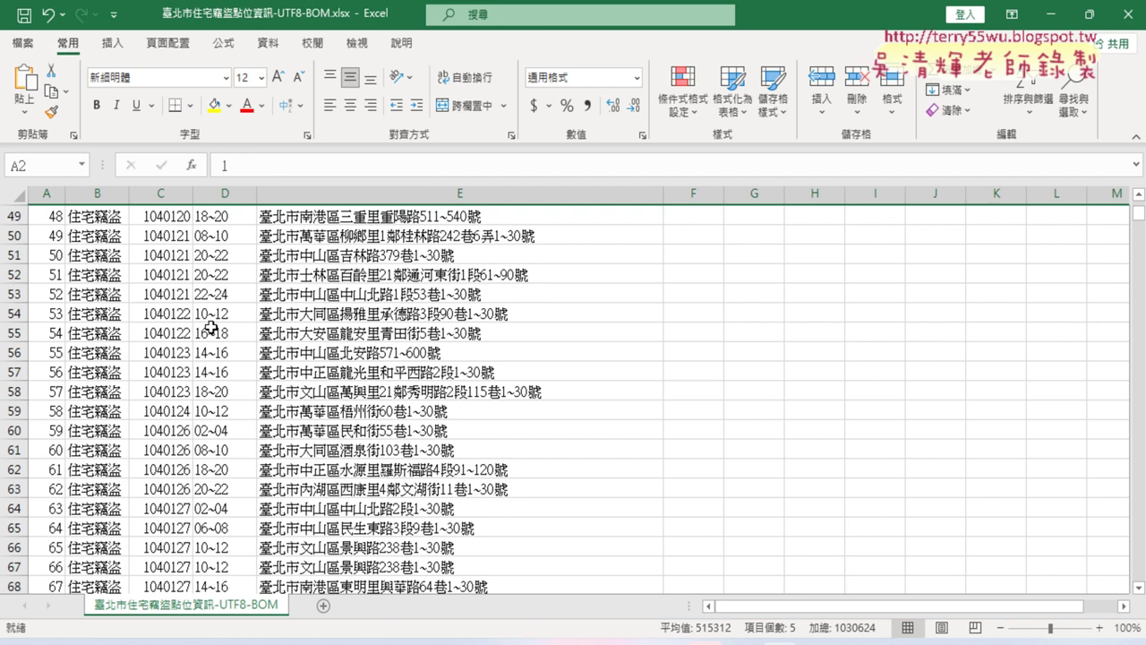
{"action": "scroll", "coordinate": [212, 327], "scroll_direction": "down", "scroll_amount": 4}
{"action": "scroll", "coordinate": [211, 327], "scroll_direction": "up", "scroll_amount": 7}
{"action": "scroll", "coordinate": [211, 328], "scroll_direction": "up", "scroll_amount": 7}
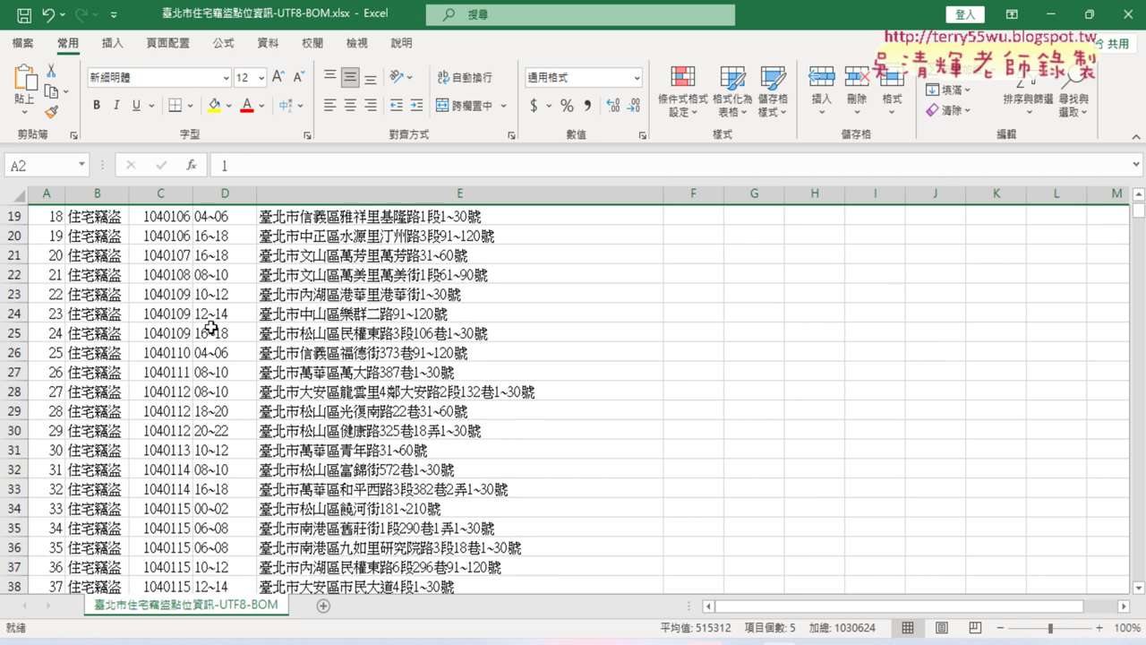
{"action": "scroll", "coordinate": [211, 328], "scroll_direction": "up", "scroll_amount": 6}
Scroll down through the date records starting from cell C3
{"action": "left_click", "coordinate": [161, 256]}
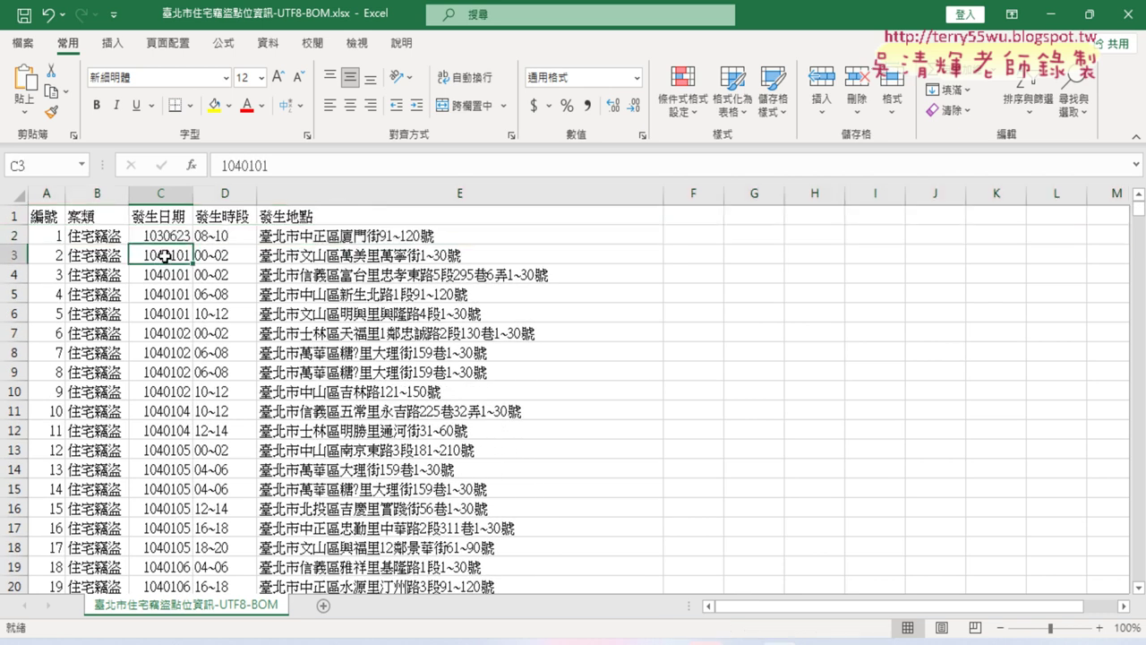
{"action": "scroll", "coordinate": [192, 323], "scroll_direction": "down", "scroll_amount": 1}
{"action": "scroll", "coordinate": [191, 323], "scroll_direction": "down", "scroll_amount": 8}
{"action": "scroll", "coordinate": [192, 323], "scroll_direction": "down", "scroll_amount": 7}
{"action": "scroll", "coordinate": [191, 323], "scroll_direction": "down", "scroll_amount": 3}
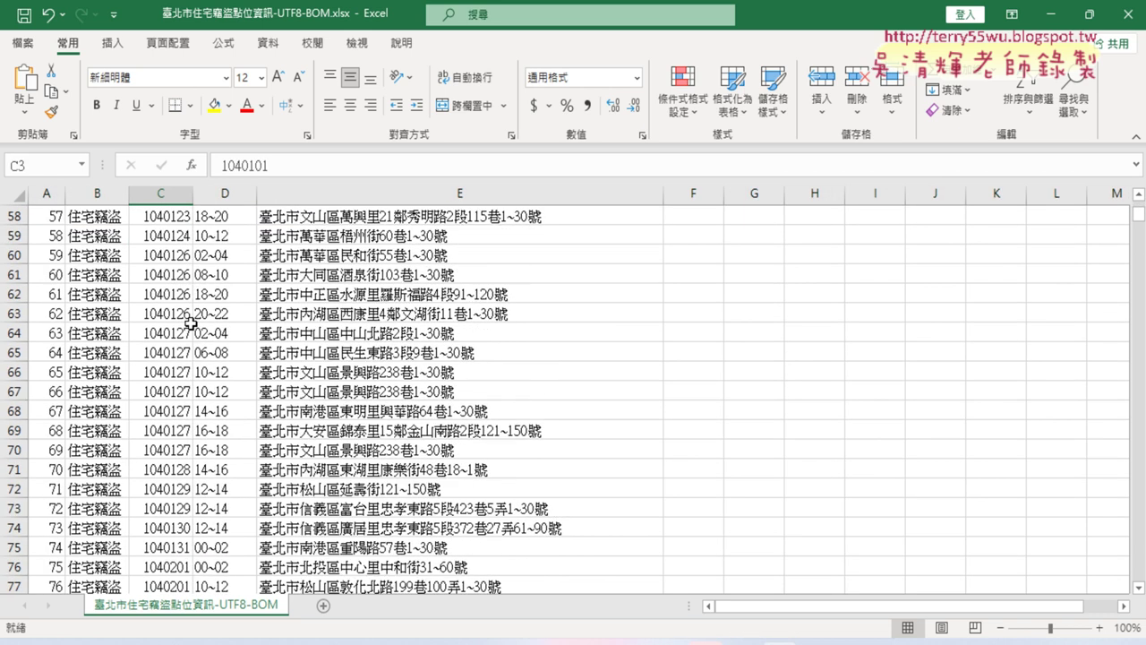
{"action": "scroll", "coordinate": [191, 323], "scroll_direction": "down", "scroll_amount": 7}
{"action": "scroll", "coordinate": [191, 323], "scroll_direction": "down", "scroll_amount": 4}
{"action": "scroll", "coordinate": [192, 324], "scroll_direction": "down", "scroll_amount": 3}
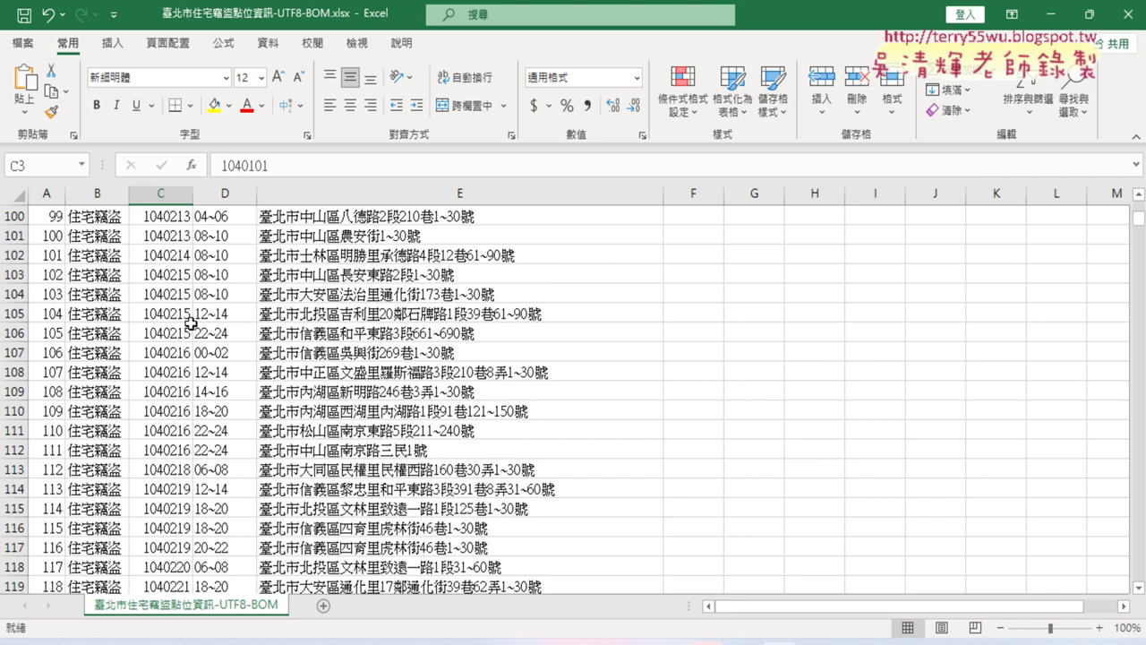
{"action": "scroll", "coordinate": [191, 323], "scroll_direction": "down", "scroll_amount": 4}
{"action": "scroll", "coordinate": [191, 323], "scroll_direction": "down", "scroll_amount": 4}
{"action": "scroll", "coordinate": [192, 323], "scroll_direction": "down", "scroll_amount": 7}
{"action": "scroll", "coordinate": [192, 323], "scroll_direction": "down", "scroll_amount": 4}
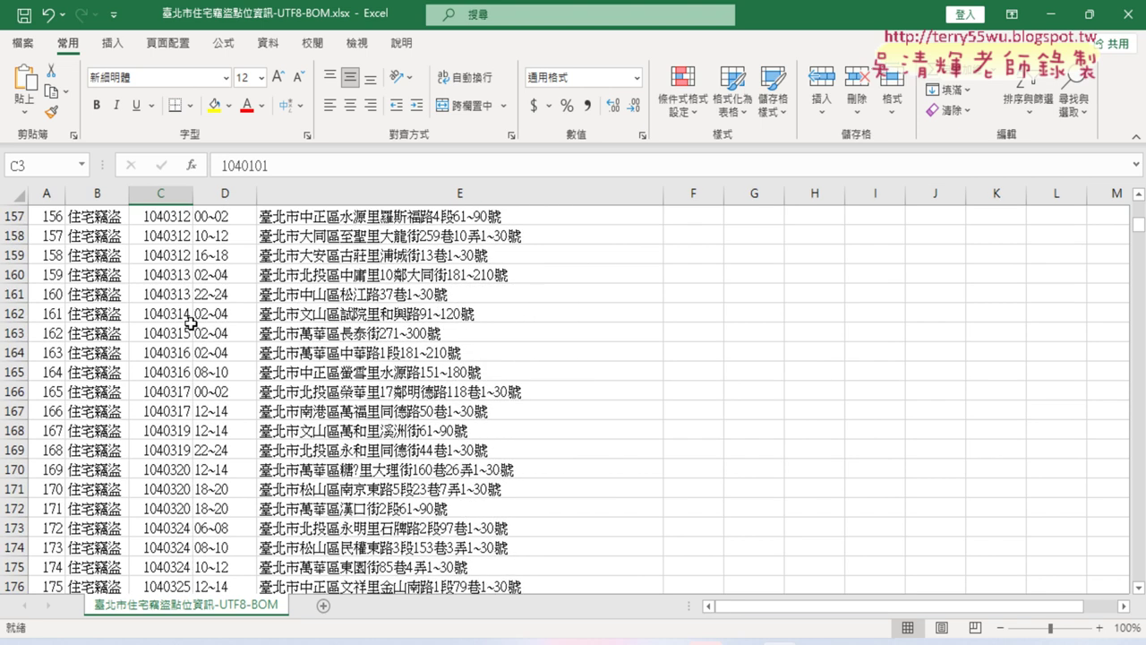
{"action": "scroll", "coordinate": [190, 324], "scroll_direction": "down", "scroll_amount": 8}
{"action": "scroll", "coordinate": [190, 324], "scroll_direction": "down", "scroll_amount": 4}
{"action": "scroll", "coordinate": [191, 324], "scroll_direction": "down", "scroll_amount": 8}
{"action": "scroll", "coordinate": [191, 324], "scroll_direction": "down", "scroll_amount": 8}
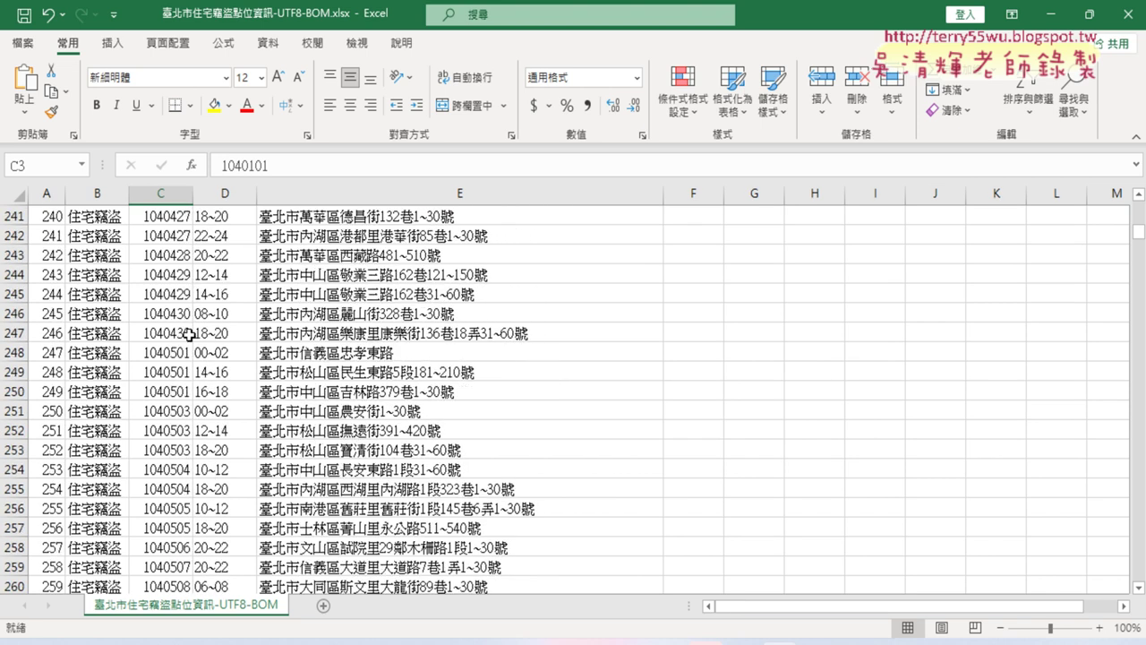
{"action": "scroll", "coordinate": [190, 334], "scroll_direction": "down", "scroll_amount": 5}
{"action": "scroll", "coordinate": [188, 350], "scroll_direction": "down", "scroll_amount": 9}
{"action": "scroll", "coordinate": [188, 362], "scroll_direction": "down", "scroll_amount": 8}
{"action": "scroll", "coordinate": [190, 374], "scroll_direction": "down", "scroll_amount": 4}
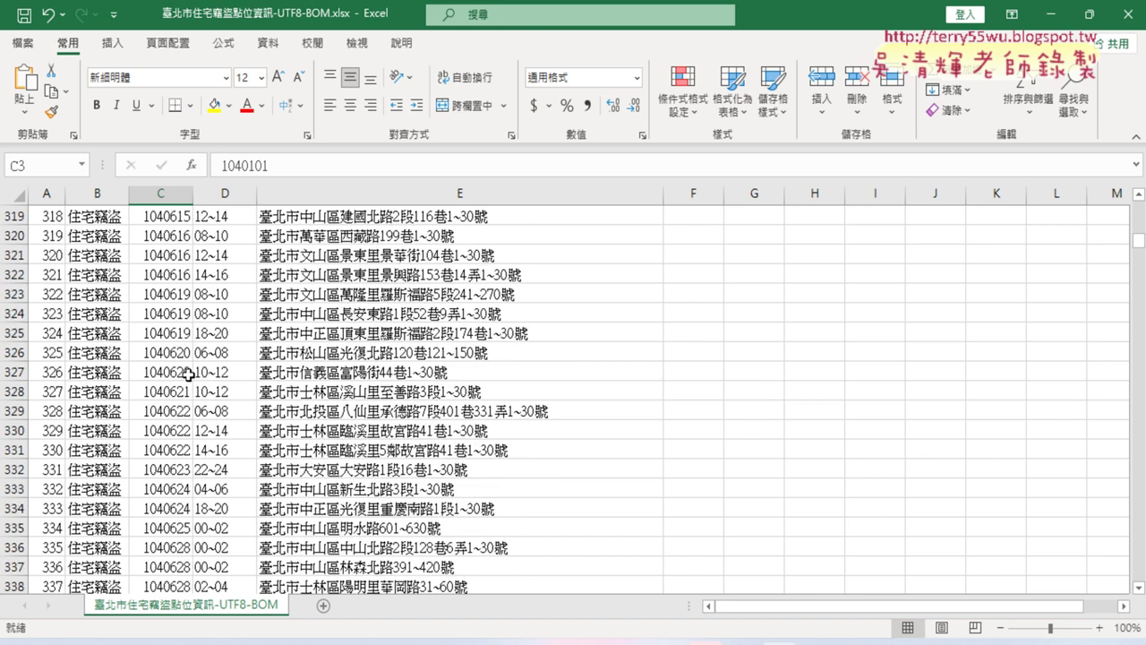
{"action": "scroll", "coordinate": [188, 374], "scroll_direction": "down", "scroll_amount": 8}
{"action": "scroll", "coordinate": [189, 380], "scroll_direction": "down", "scroll_amount": 9}
{"action": "scroll", "coordinate": [191, 390], "scroll_direction": "down", "scroll_amount": 9}
{"action": "scroll", "coordinate": [194, 402], "scroll_direction": "down", "scroll_amount": 5}
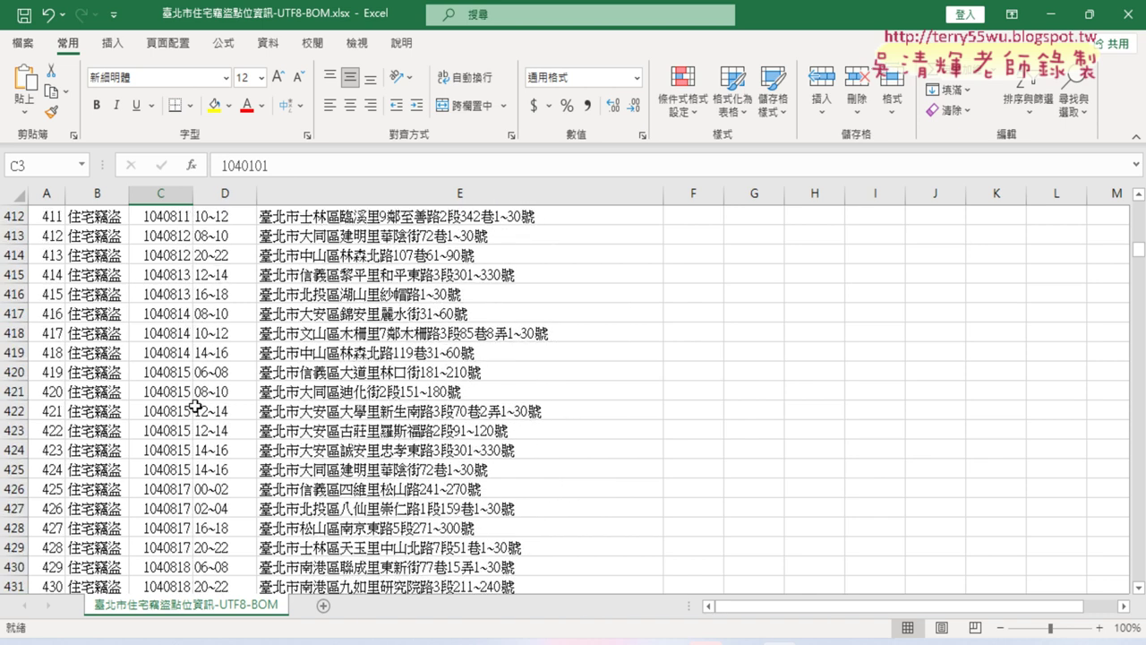
{"action": "scroll", "coordinate": [195, 405], "scroll_direction": "down", "scroll_amount": 8}
{"action": "scroll", "coordinate": [195, 407], "scroll_direction": "down", "scroll_amount": 9}
{"action": "scroll", "coordinate": [196, 410], "scroll_direction": "down", "scroll_amount": 5}
{"action": "scroll", "coordinate": [197, 412], "scroll_direction": "down", "scroll_amount": 9}
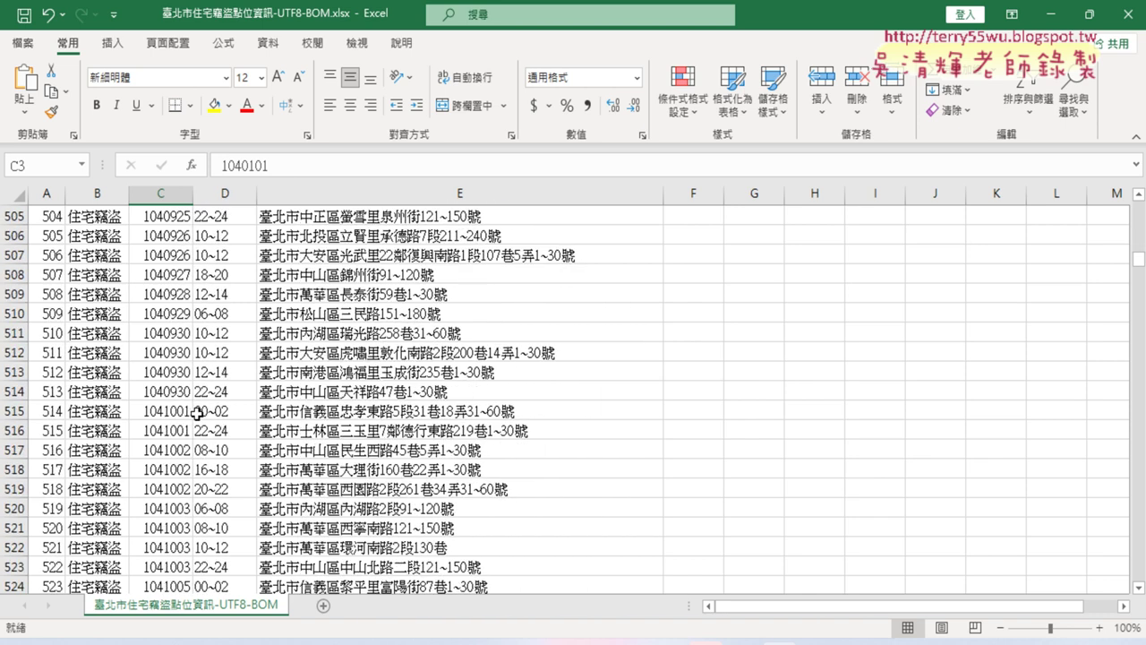
{"action": "scroll", "coordinate": [197, 413], "scroll_direction": "down", "scroll_amount": 7}
{"action": "mouse_move", "coordinate": [1139, 269]}
{"action": "left_mouse_down"}
{"action": "mouse_move", "coordinate": [1132, 480]}
{"action": "mouse_move", "coordinate": [1139, 208]}
{"action": "left_mouse_up"}
Jump between the top, bottom and side edges of the data with Ctrl+arrow keys
{"action": "left_click", "coordinate": [169, 217]}
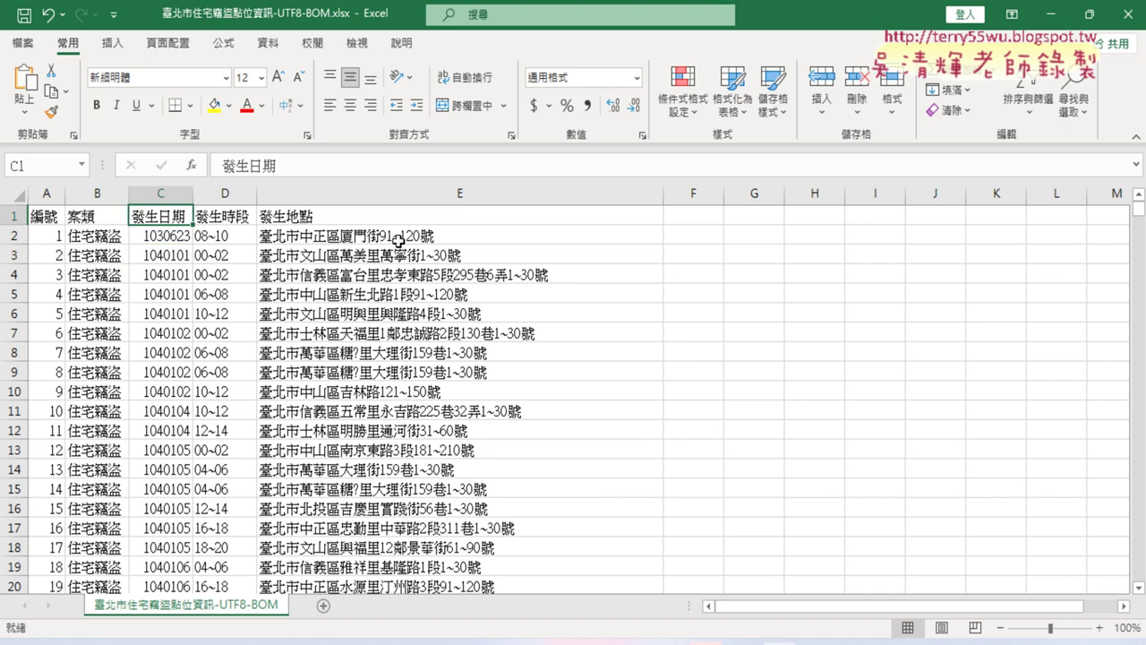
{"action": "key", "text": "ctrl+Down"}
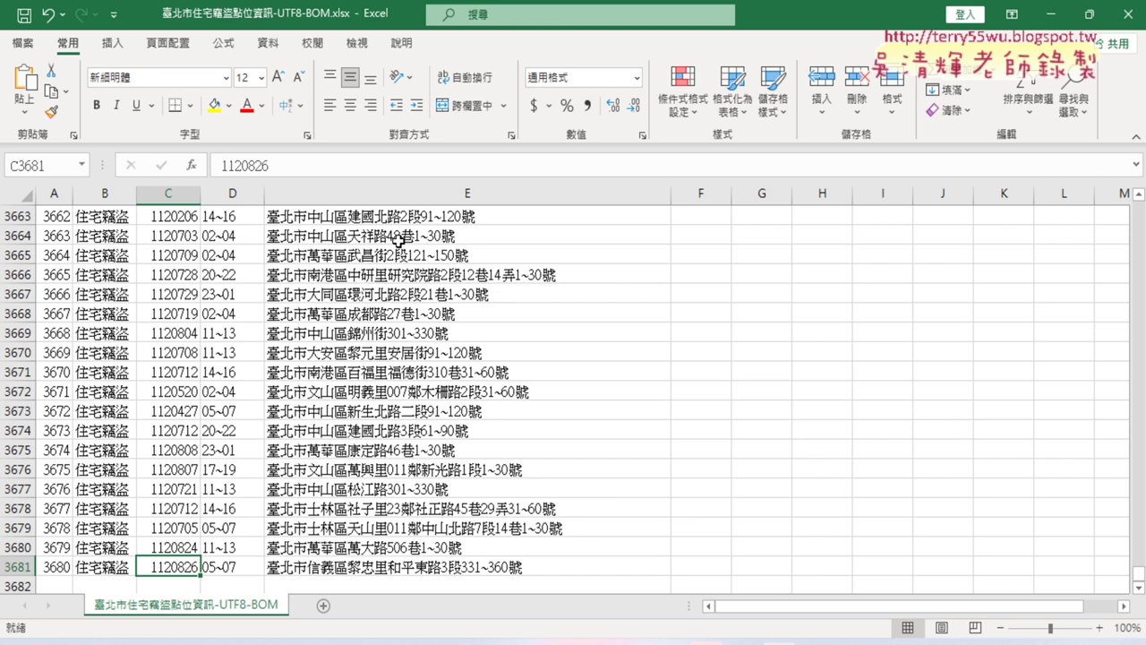
{"action": "key", "text": "ctrl+Up"}
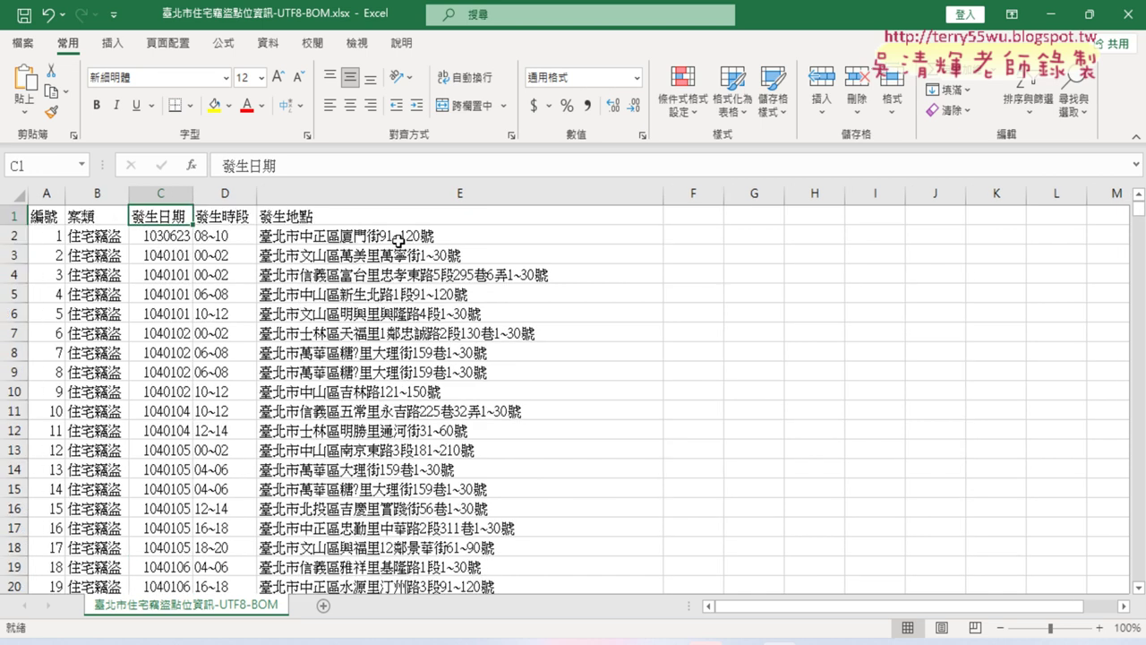
{"action": "key", "text": "ctrl+Left"}
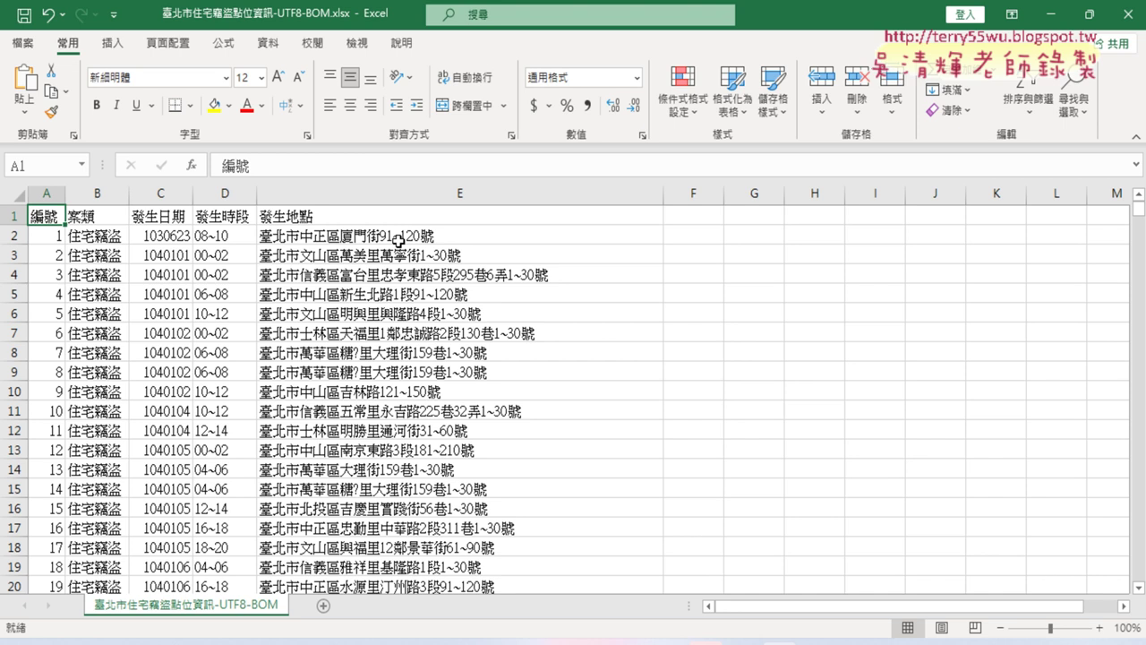
{"action": "key", "text": "Right"}
{"action": "key", "text": "Right"}
{"action": "key", "text": "Right"}
{"action": "key", "text": "Right"}
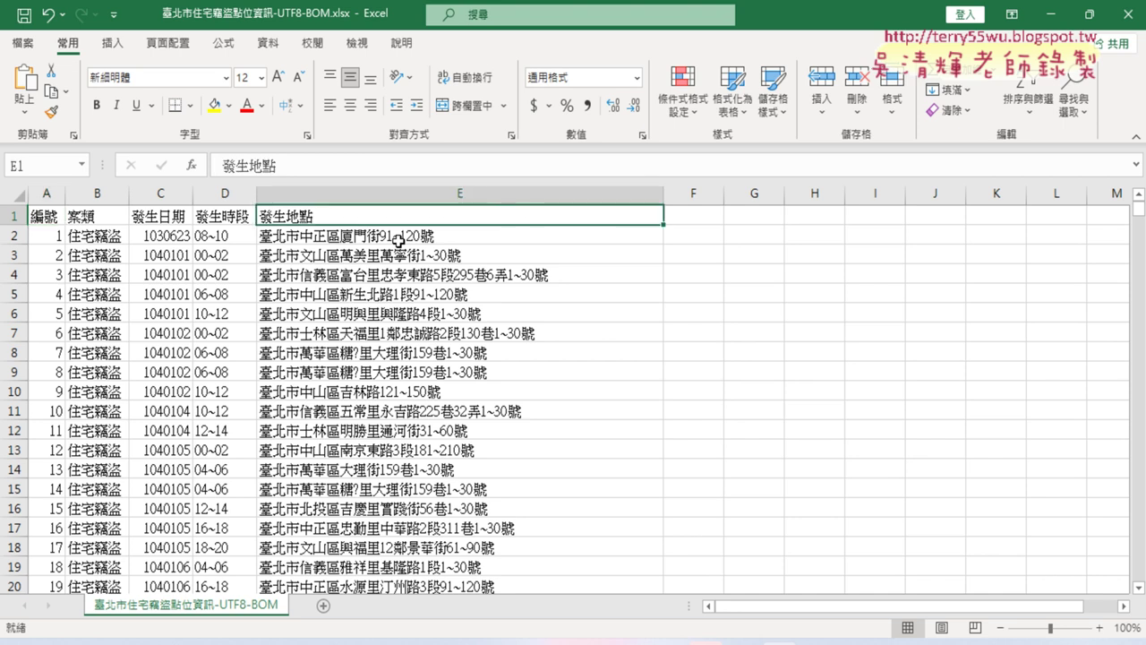
{"action": "key", "text": "ctrl+Down"}
{"action": "key", "text": "ctrl+Left"}
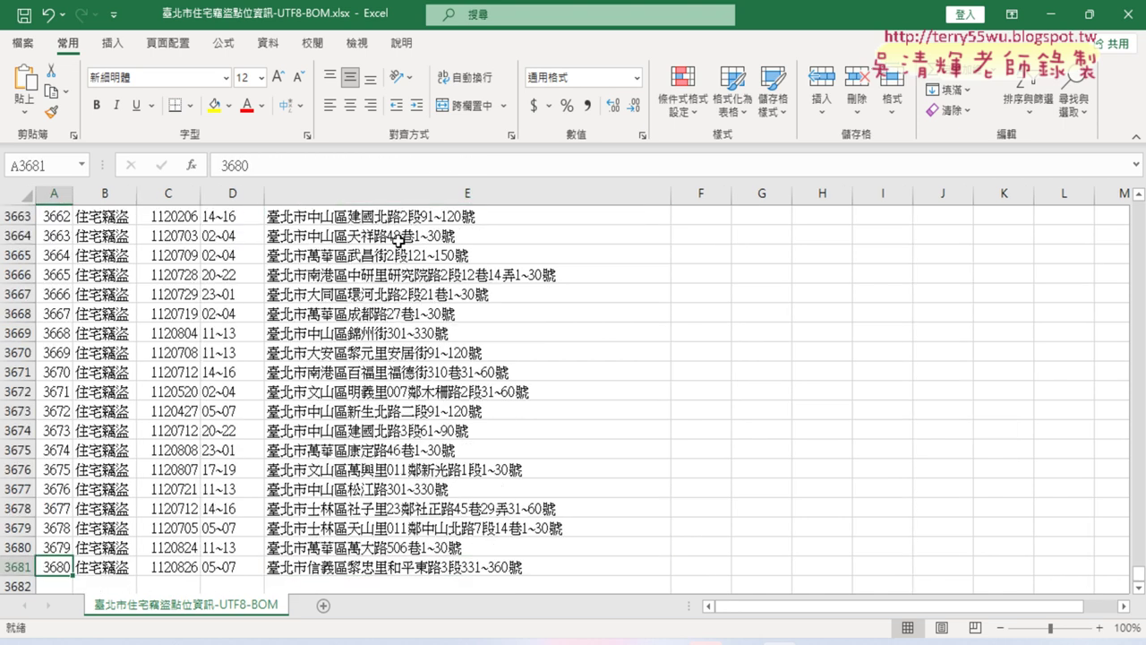
{"action": "key", "text": "ctrl+Up"}
Confirm the last record's number is 3680, then return to the top of the sheet
{"action": "key", "text": "ctrl+Right"}
{"action": "key", "text": "ctrl+Down"}
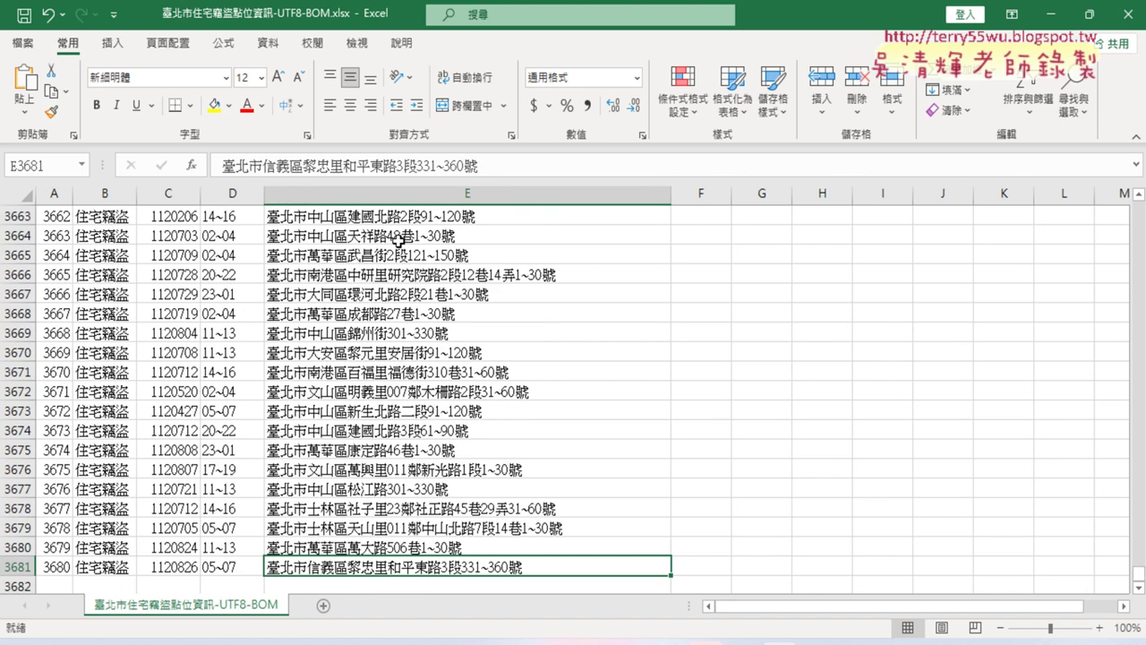
{"action": "key", "text": "ctrl+Left"}
{"action": "key", "text": "ctrl+Up"}
{"action": "key", "text": "ctrl+Right"}
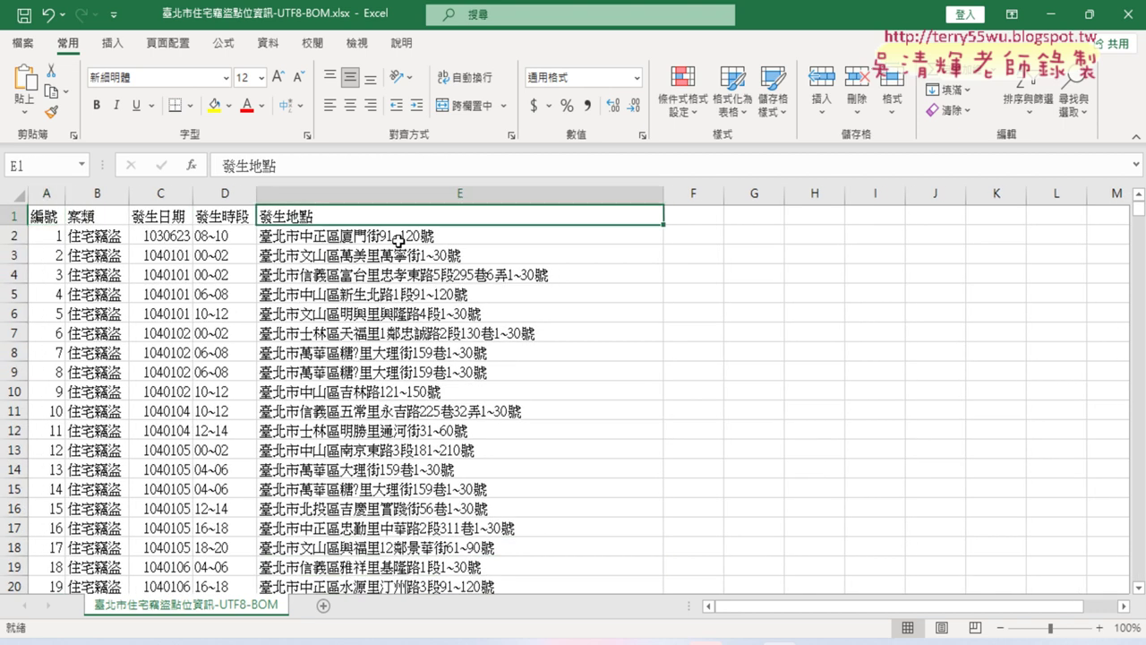
{"action": "key", "text": "ctrl+Down"}
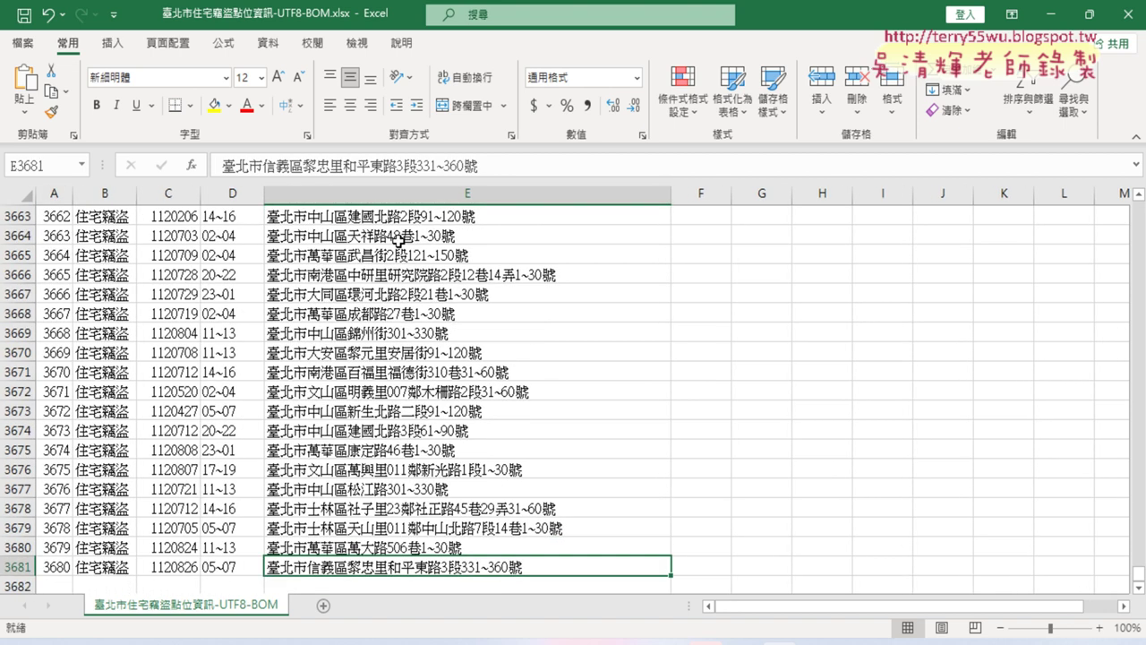
{"action": "left_click", "coordinate": [52, 565]}
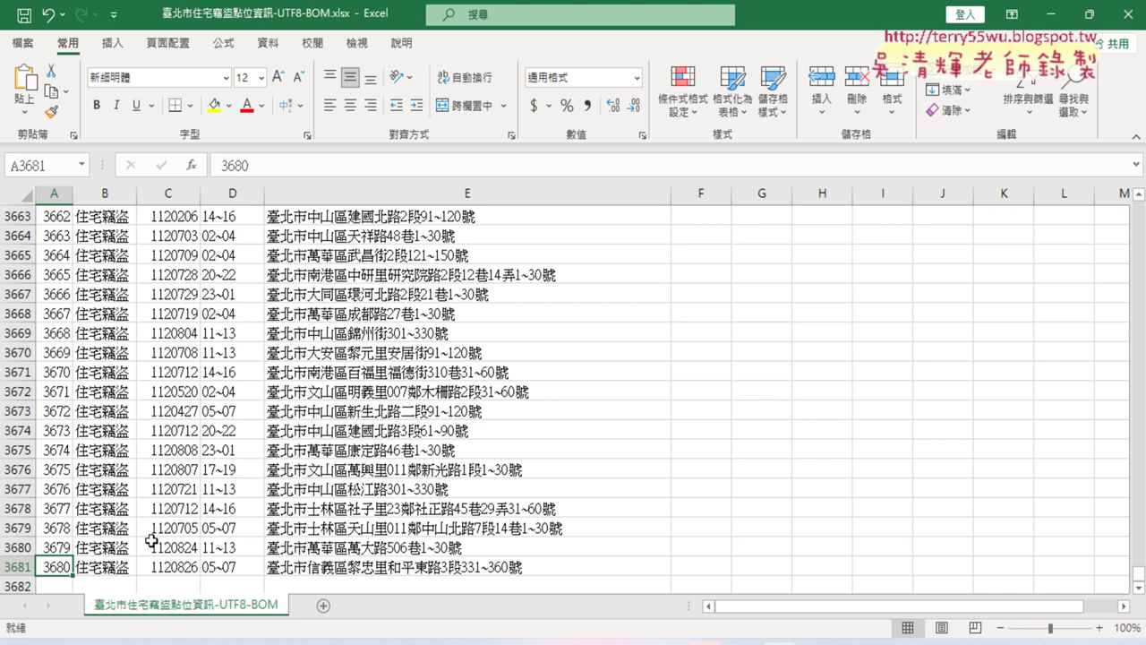
{"action": "key", "text": "ctrl+Home"}
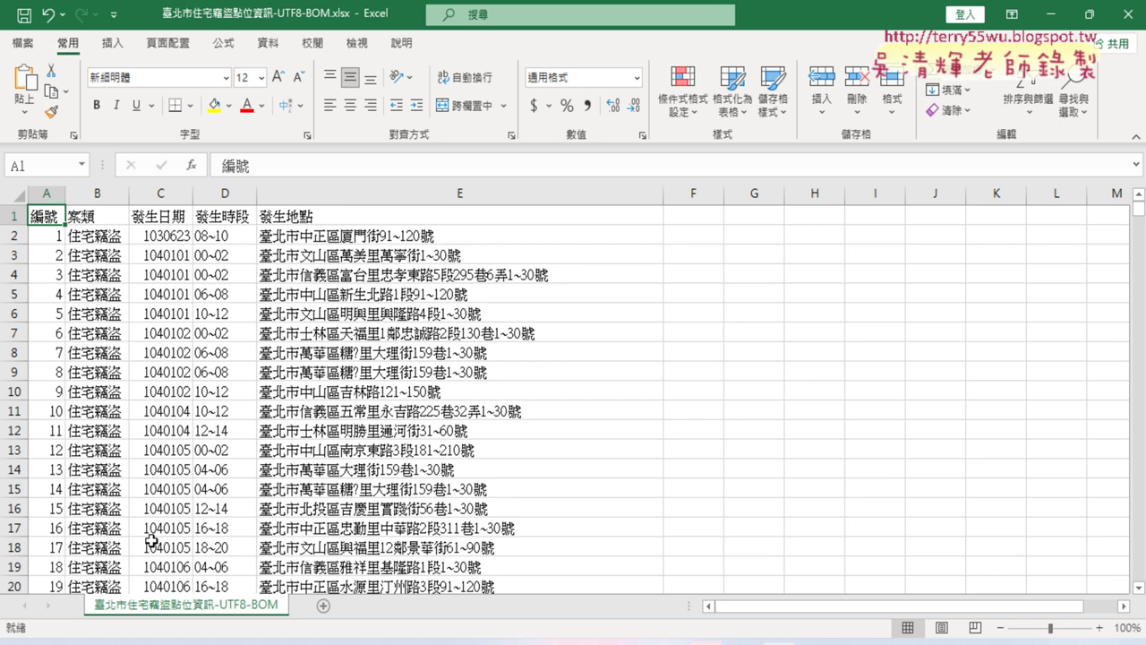
Insert an empty column before 發生時段 and begin editing its header cell D1
{"action": "left_click", "coordinate": [155, 201]}
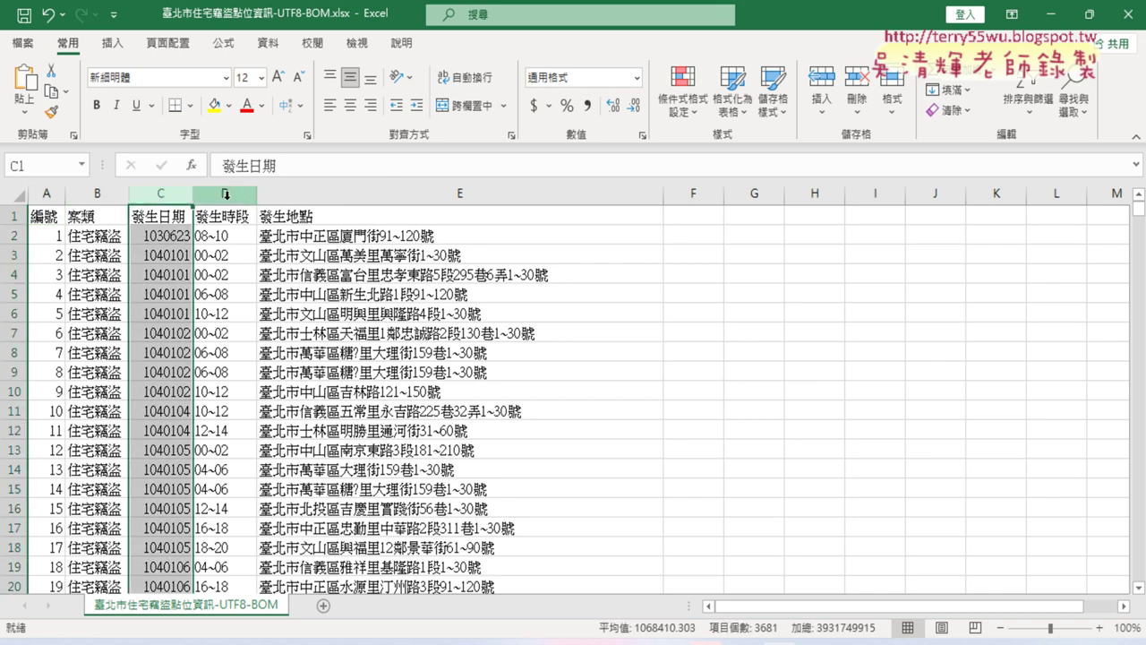
{"action": "left_click", "coordinate": [224, 195]}
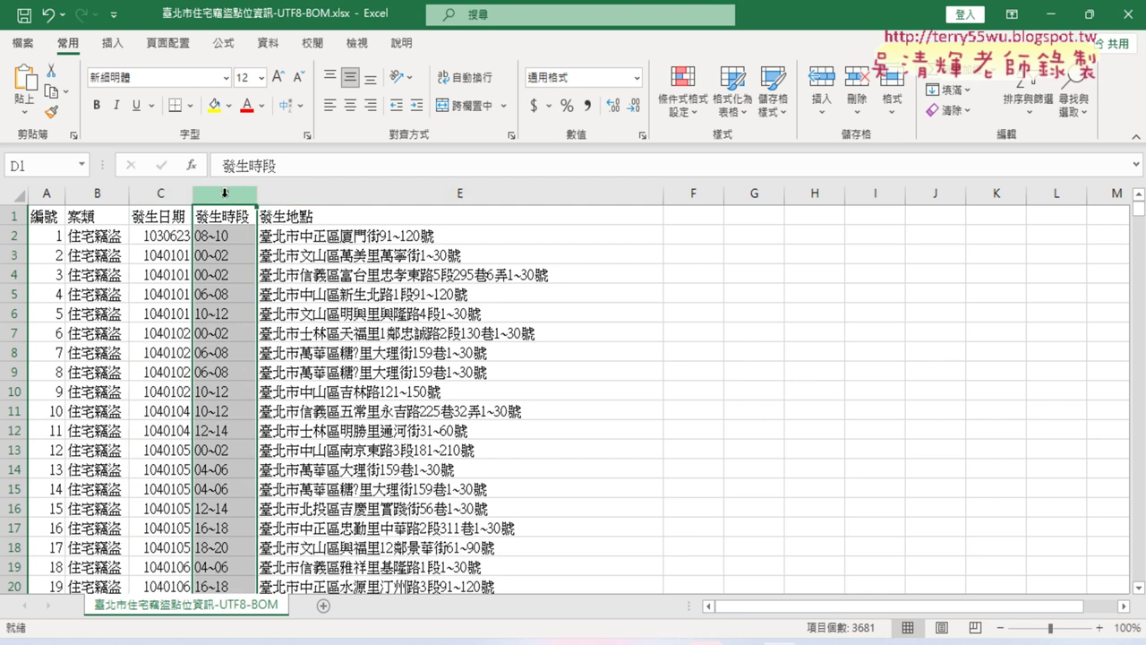
{"action": "left_click", "coordinate": [225, 194]}
{"action": "right_click", "coordinate": [224, 194]}
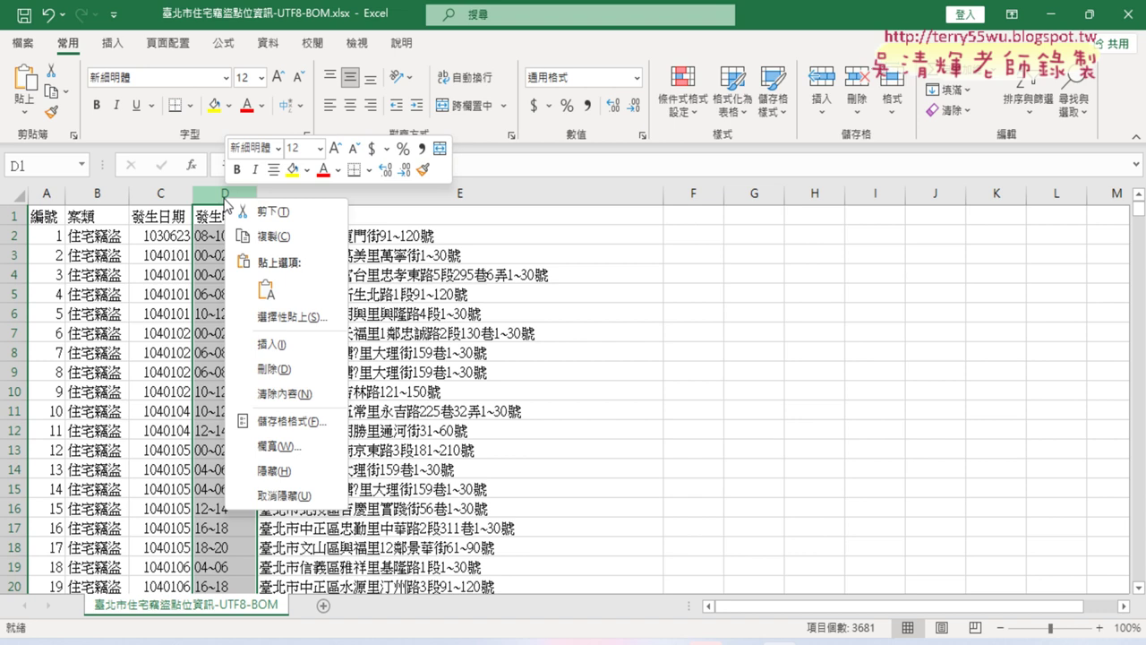
{"action": "left_click", "coordinate": [295, 349]}
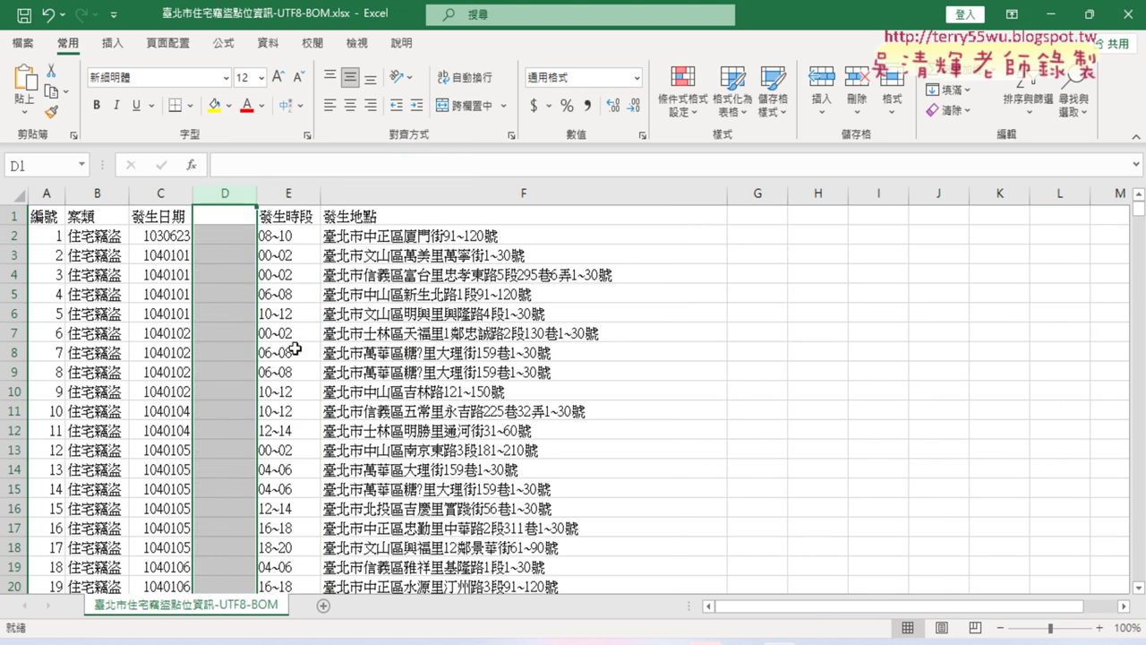
{"action": "left_click", "coordinate": [228, 217]}
{"action": "double_click", "coordinate": [242, 216]}
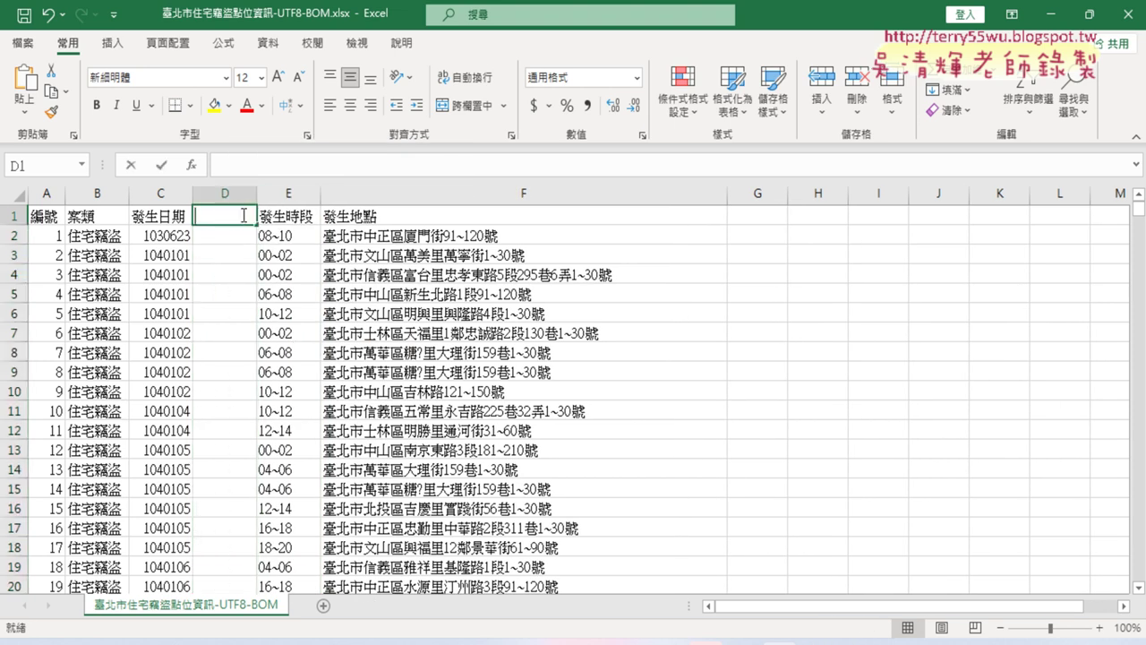
Enter 年 as the D1 header and select D2 for the year formula
{"action": "type", "text": "ㄋ"}
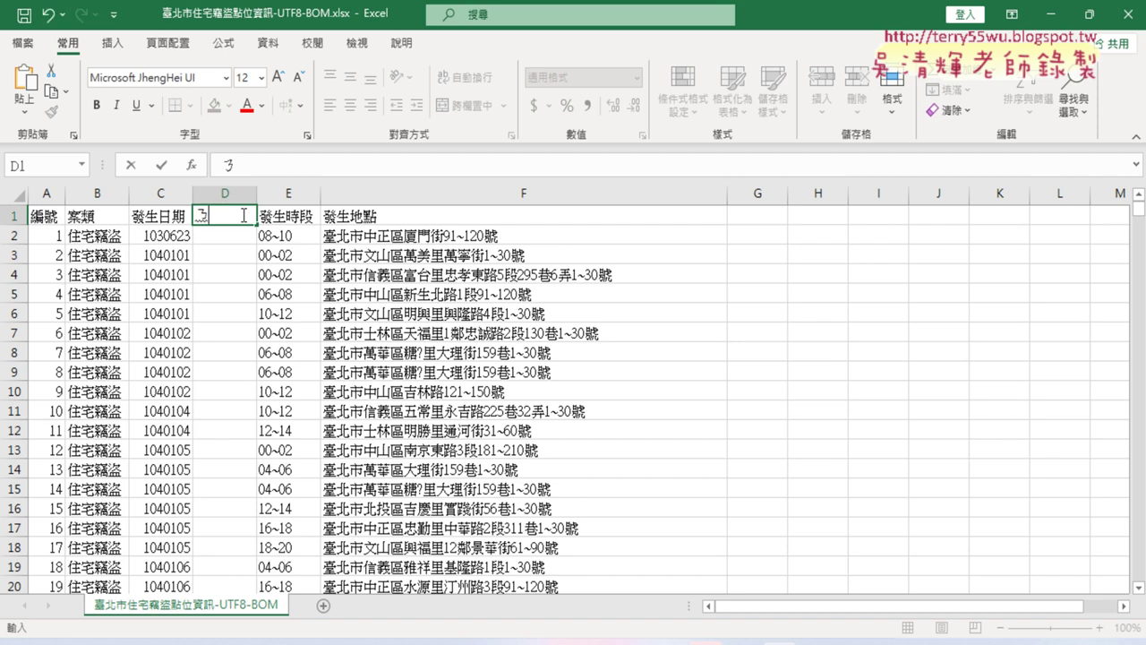
{"action": "type", "text": "ㄧㄢ6"}
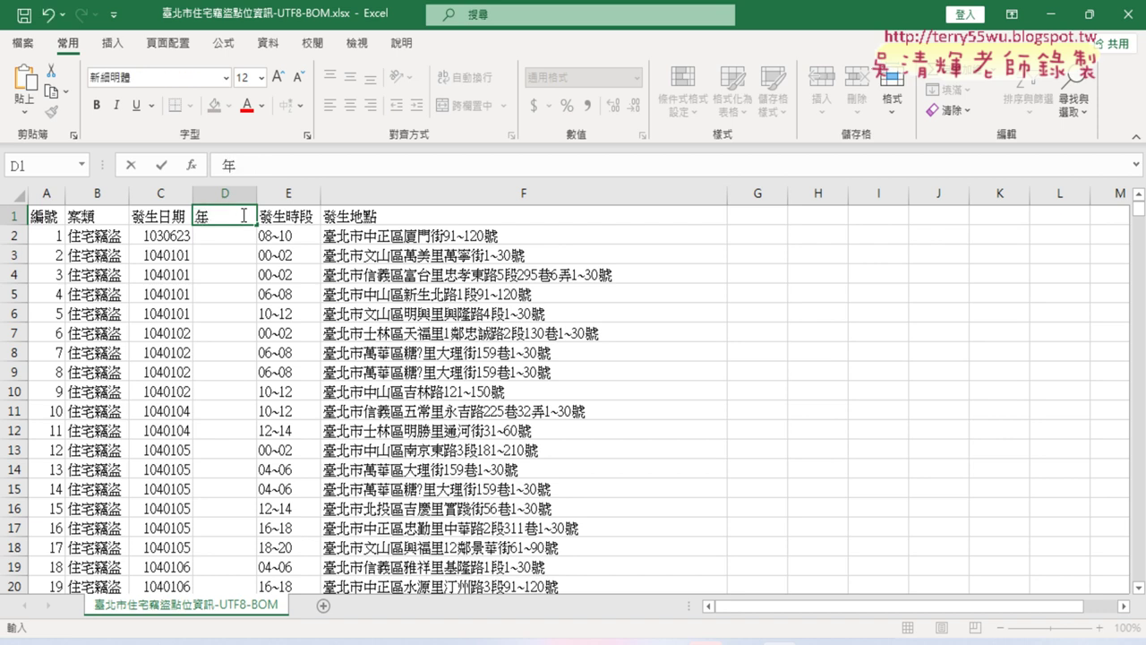
{"action": "key", "text": "Return"}
{"action": "key", "text": "Return"}
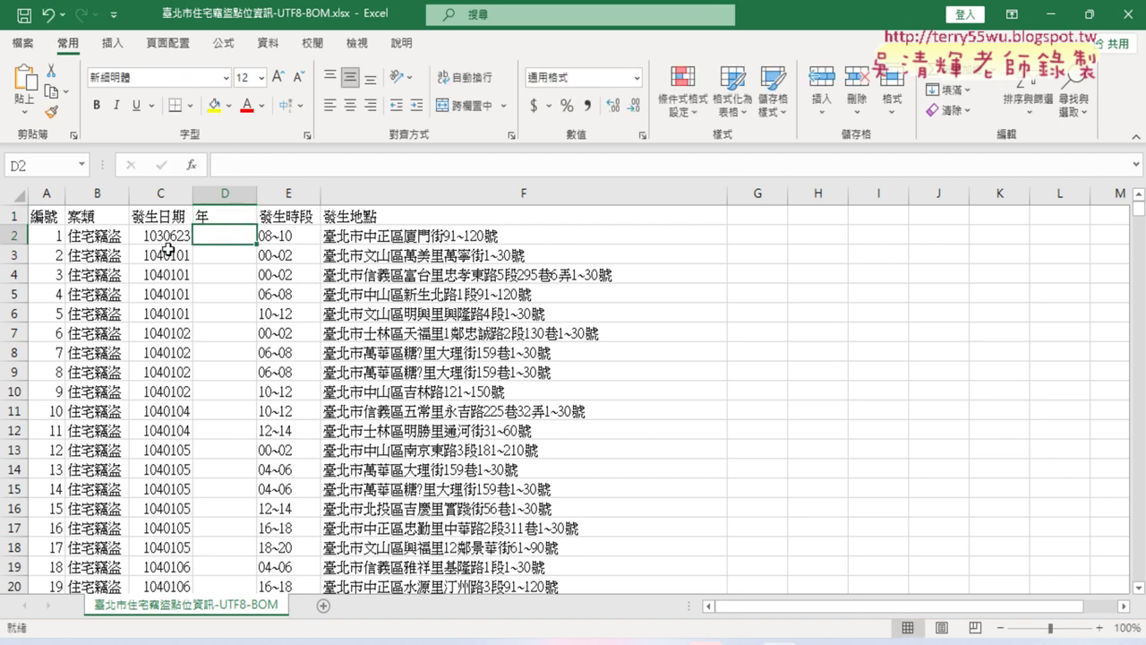
{"action": "left_click", "coordinate": [160, 194]}
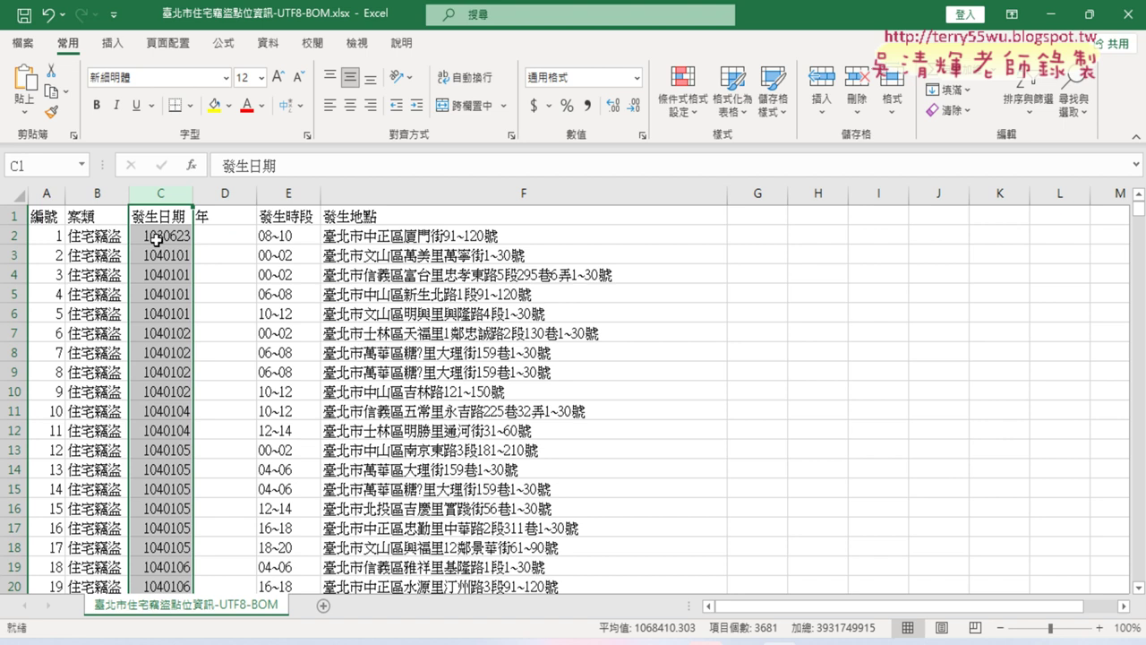
{"action": "left_click", "coordinate": [218, 237]}
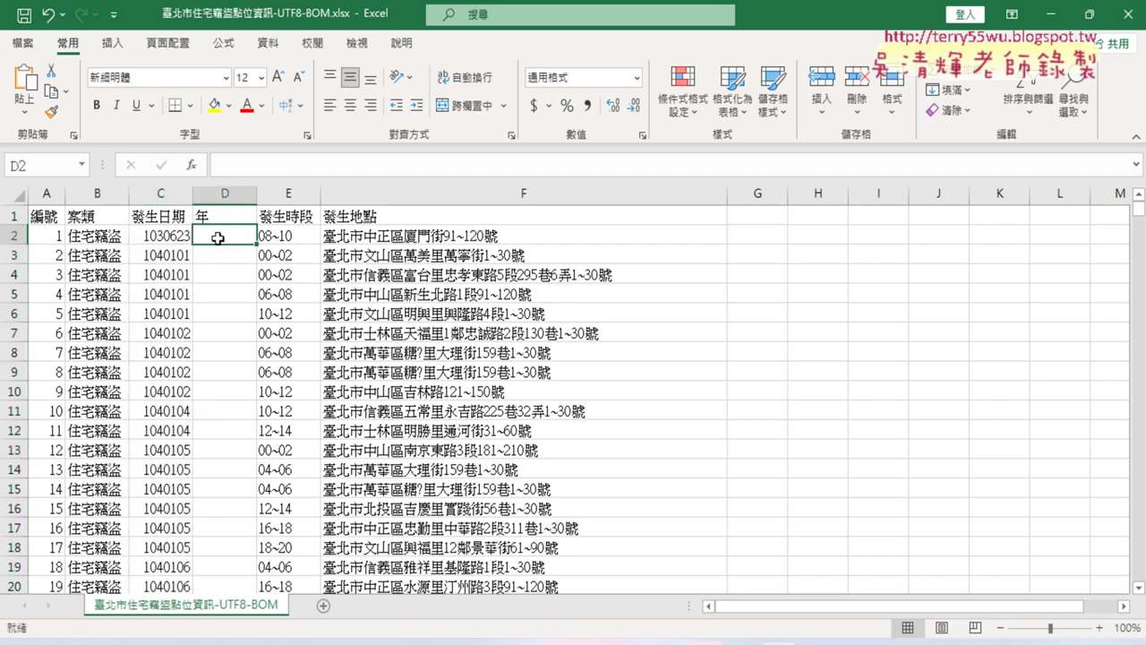
Insert the LEFT function from the 文字 category into cell D2
{"action": "left_click", "coordinate": [190, 165]}
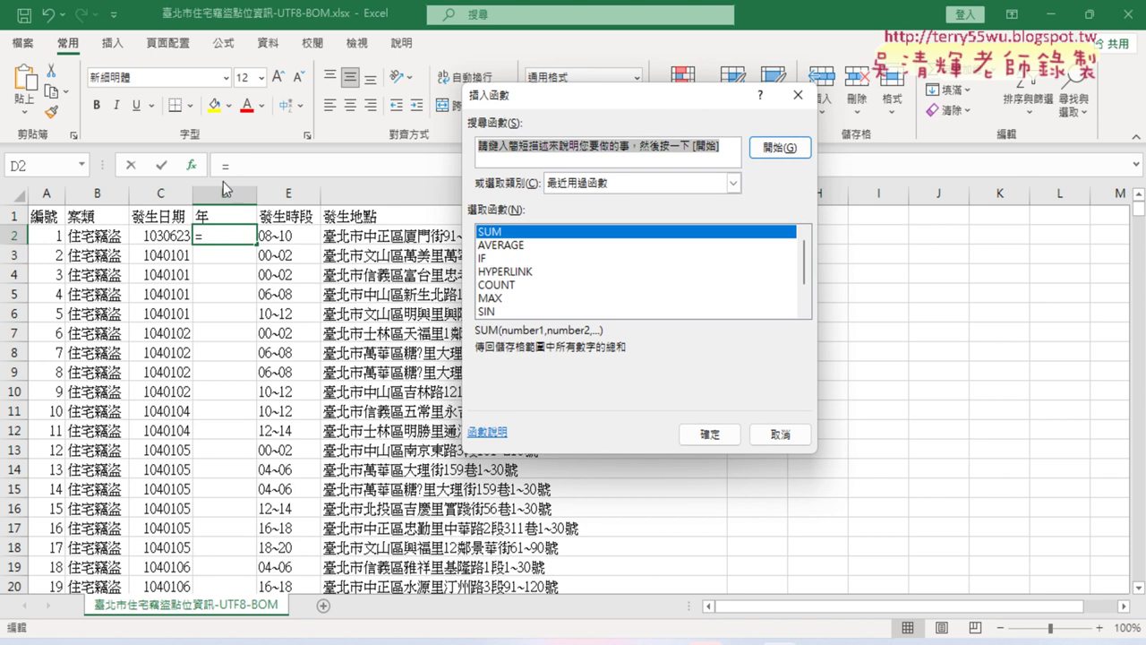
{"action": "left_click", "coordinate": [629, 186]}
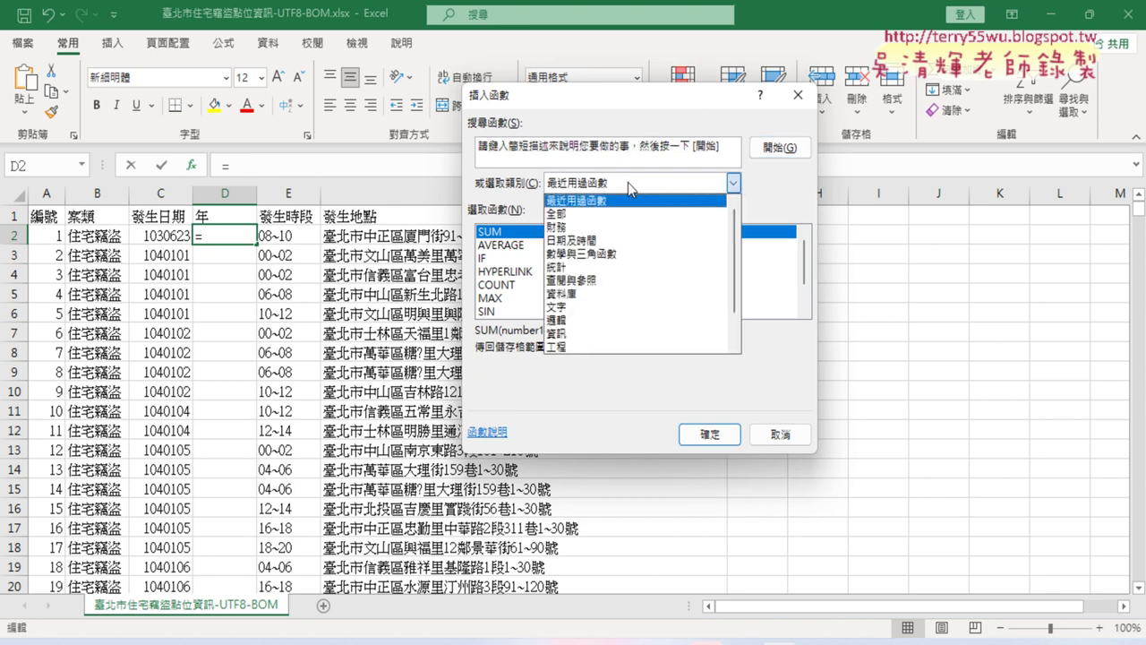
{"action": "left_click", "coordinate": [615, 307]}
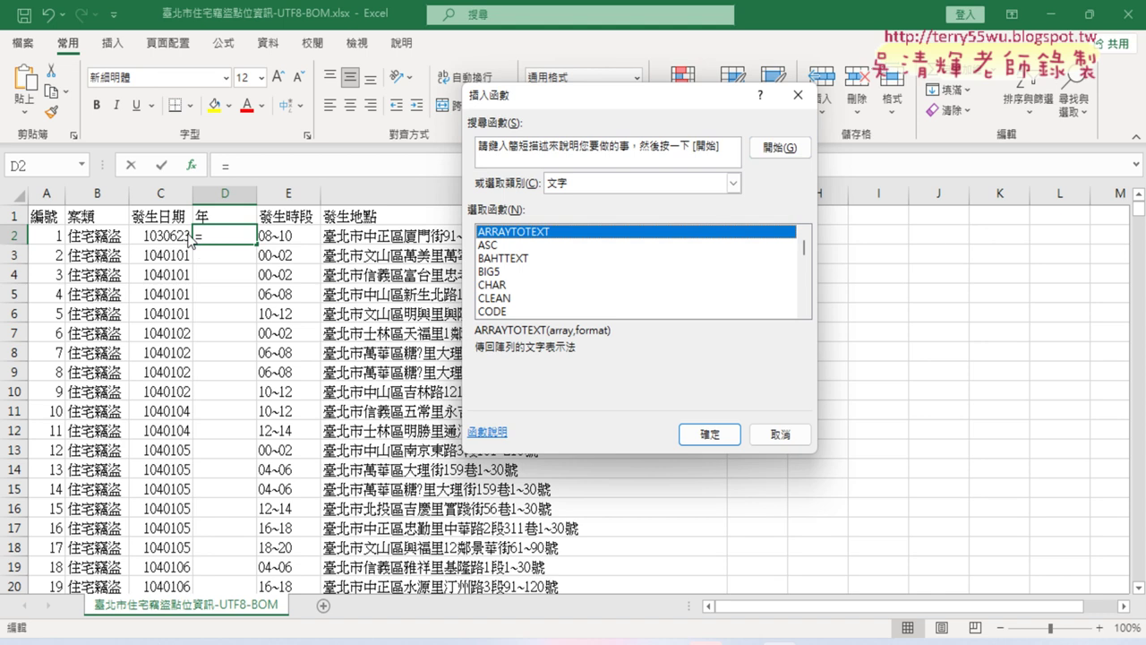
{"action": "left_click", "coordinate": [803, 310]}
{"action": "left_click", "coordinate": [803, 311]}
{"action": "left_click", "coordinate": [803, 310]}
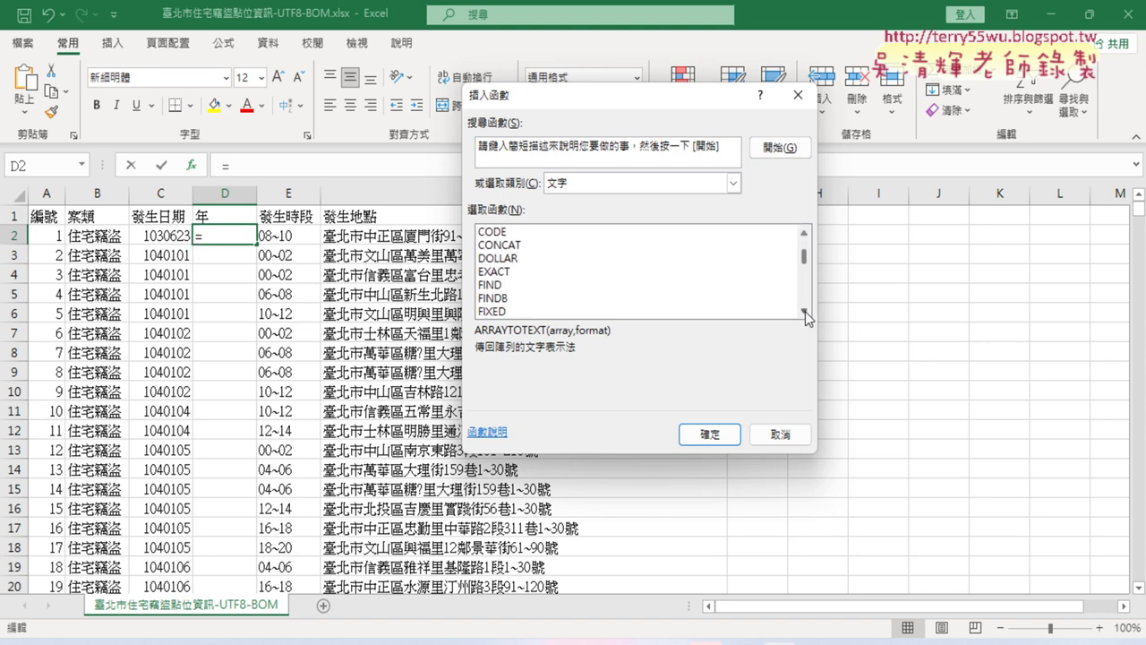
{"action": "left_click", "coordinate": [803, 310]}
{"action": "left_click", "coordinate": [508, 285]}
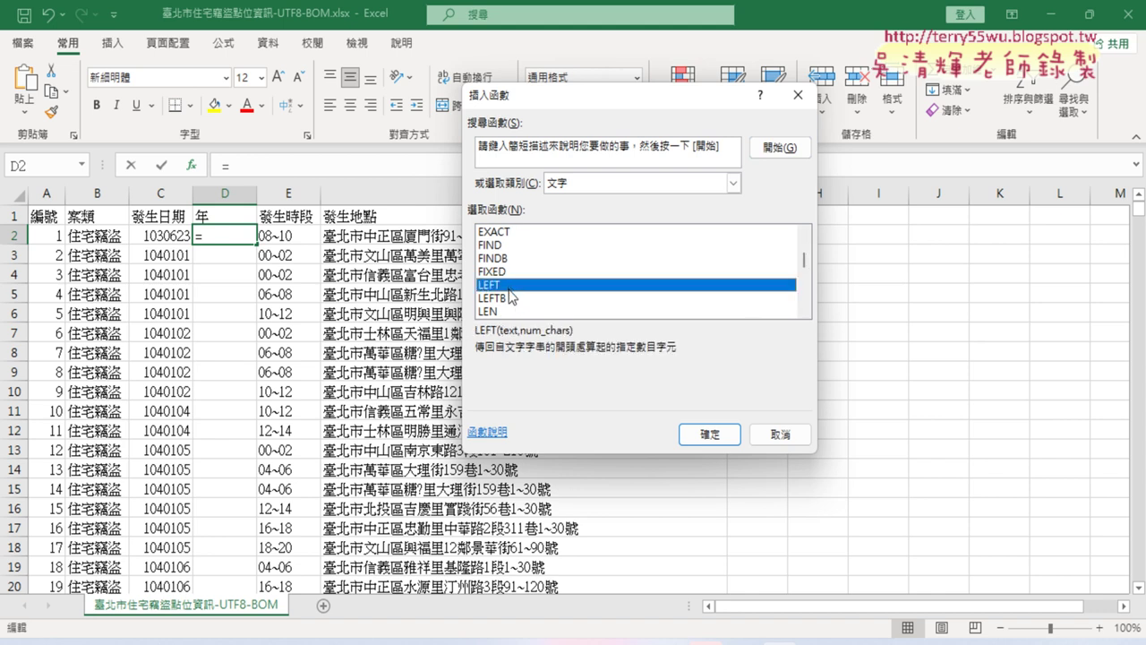
{"action": "left_click", "coordinate": [709, 434]}
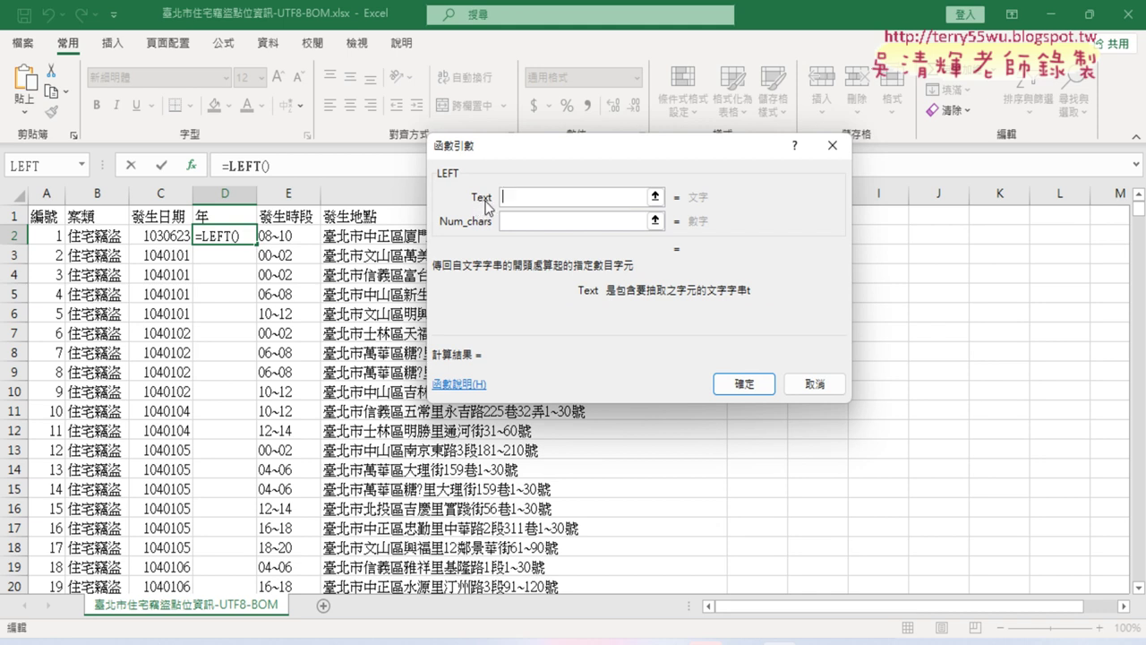
Set LEFT's Text to C2 and Num_chars to 3, so D2 shows 103
{"action": "left_click", "coordinate": [156, 237]}
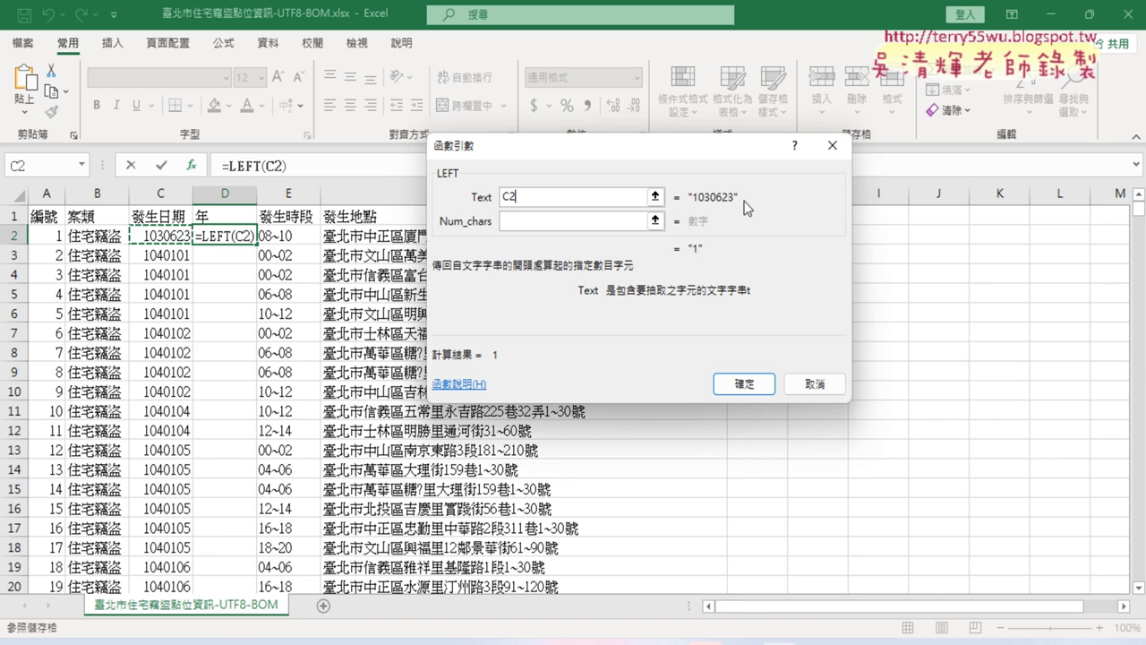
{"action": "left_click", "coordinate": [569, 222]}
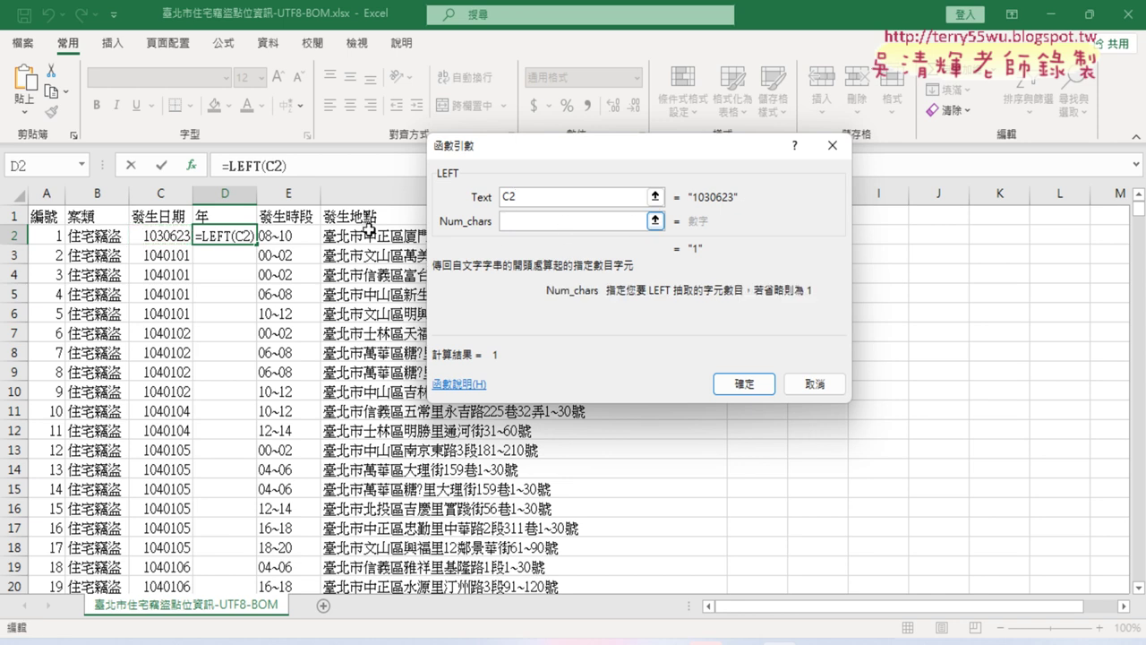
{"action": "type", "text": "3"}
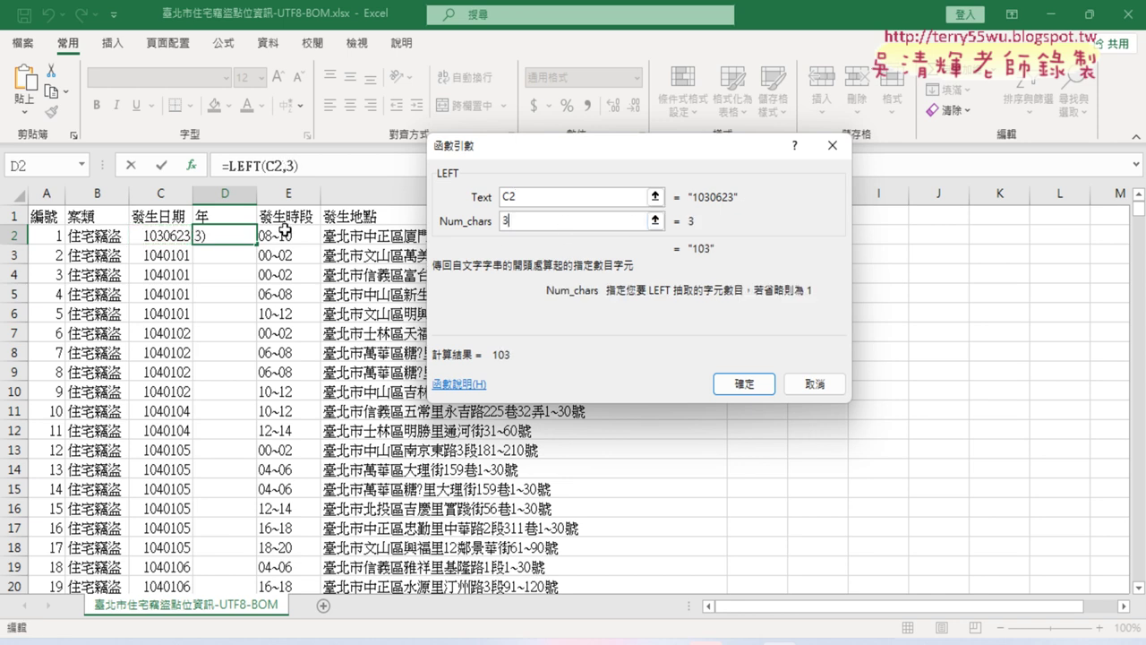
{"action": "left_click", "coordinate": [740, 384]}
{"action": "left_click", "coordinate": [743, 383]}
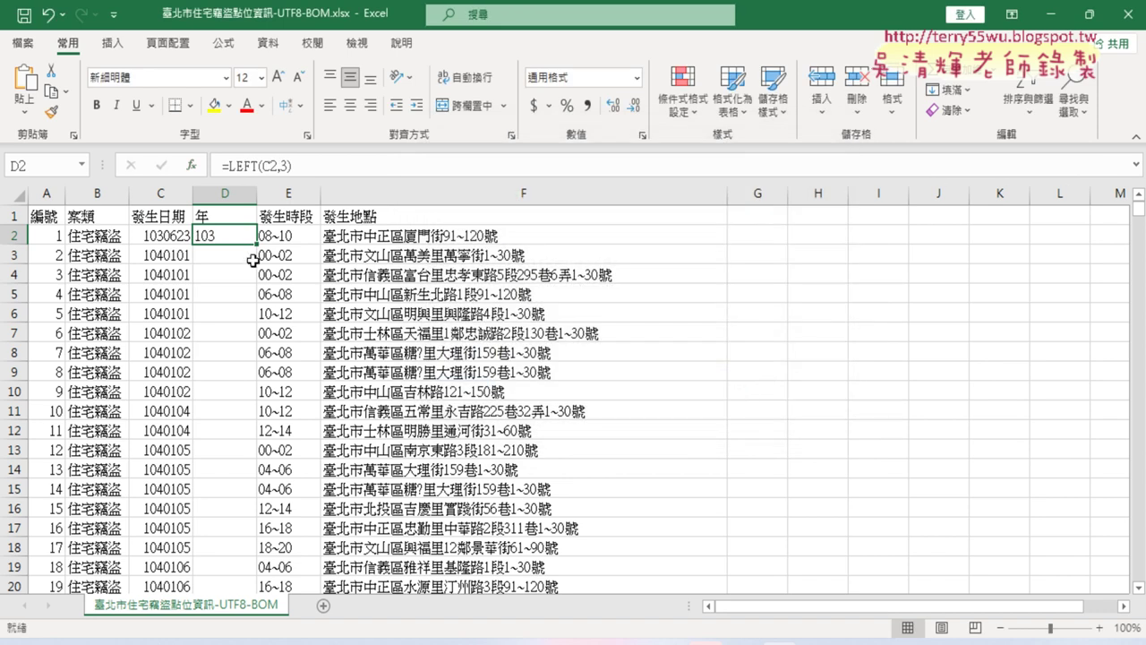
{"action": "double_click", "coordinate": [257, 243]}
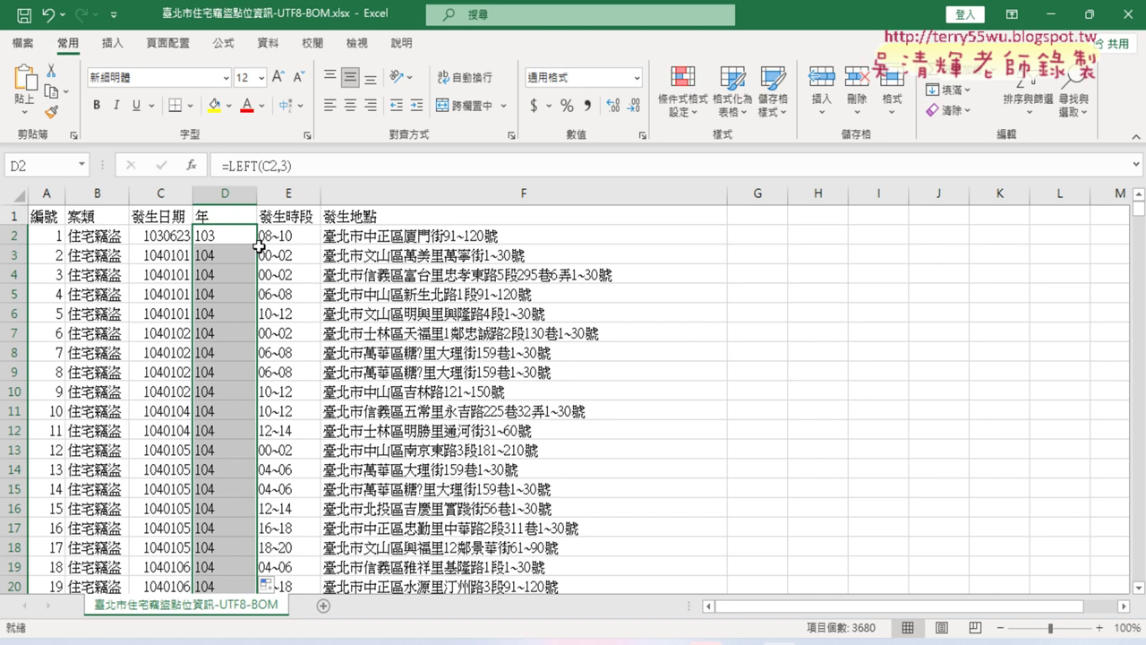
{"action": "left_click", "coordinate": [230, 215]}
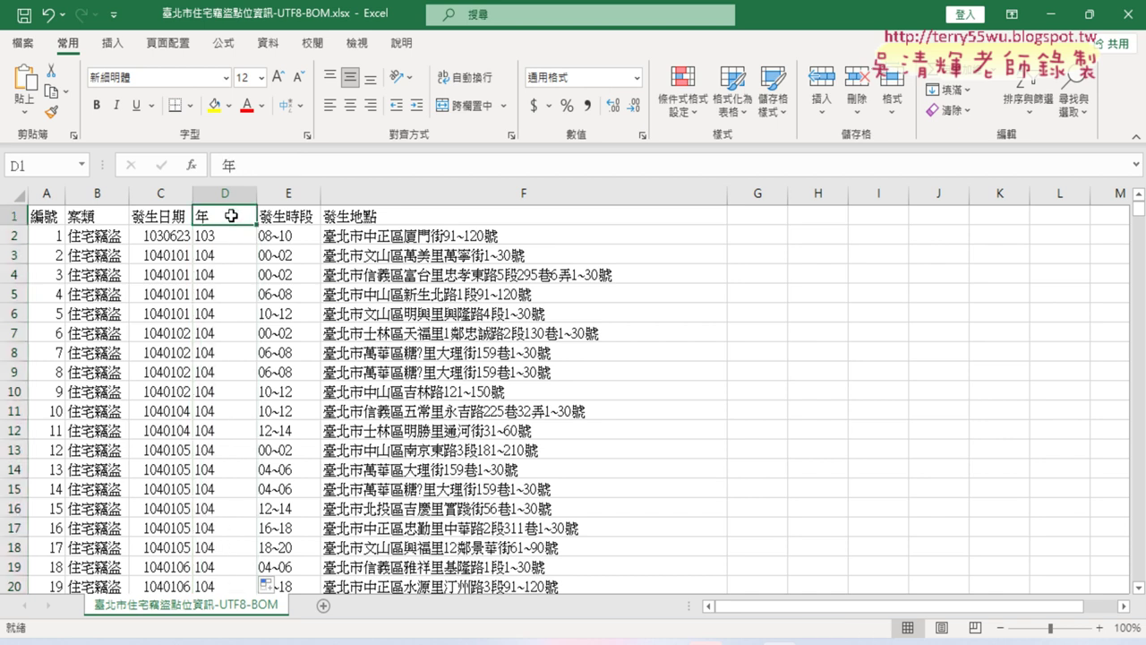
{"action": "left_click", "coordinate": [231, 237]}
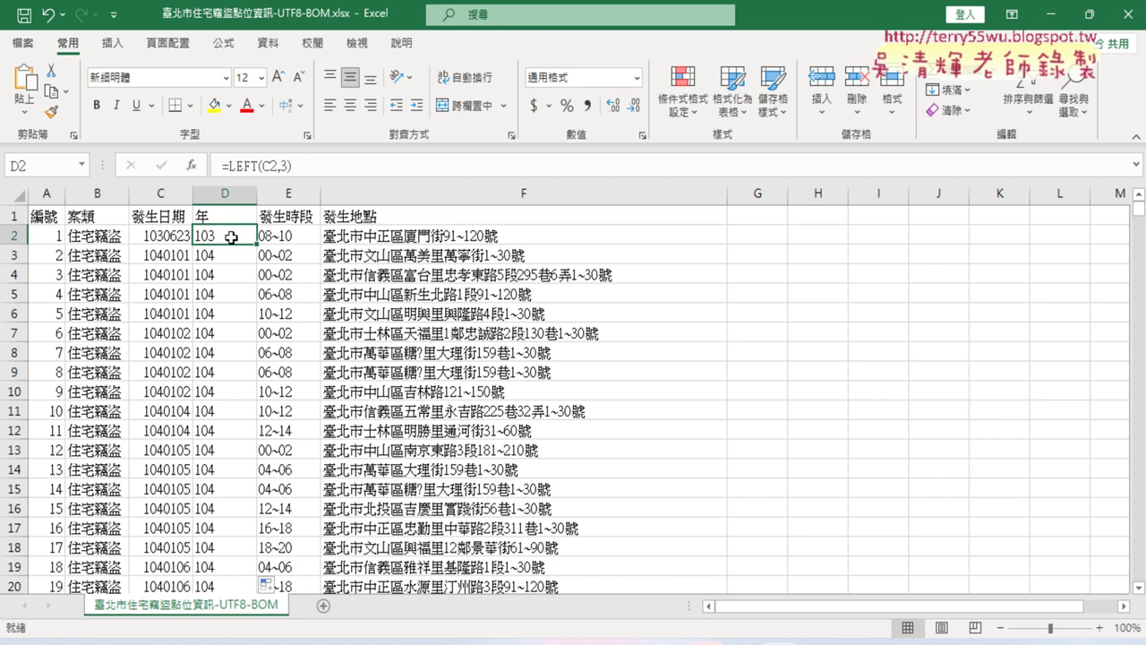
Show the 插入 tab's 樞紐分析表 option, then dismiss it with Escape
{"action": "left_click", "coordinate": [115, 45]}
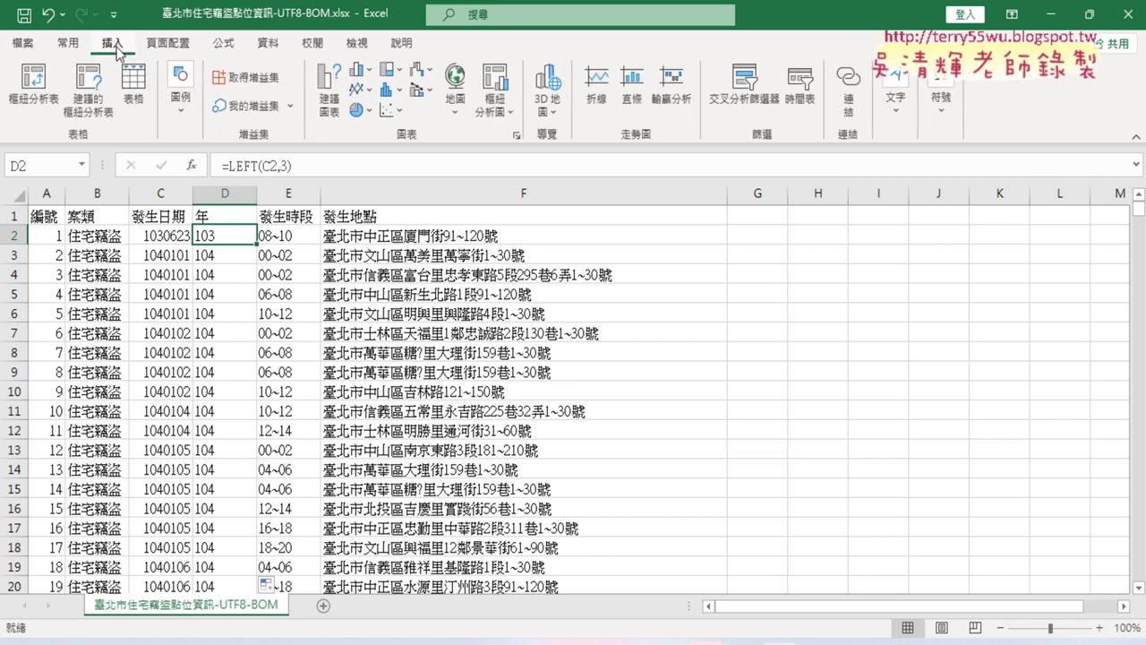
{"action": "left_click", "coordinate": [36, 108]}
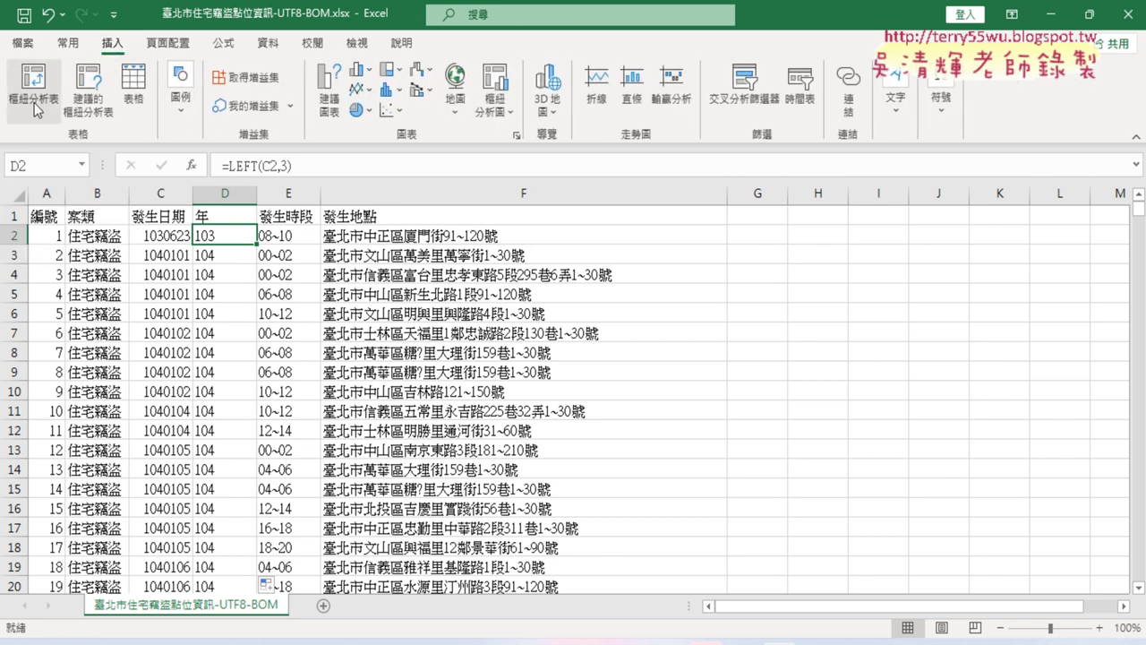
{"action": "left_click_drag", "start_coordinate": [50, 70], "coordinate": [54, 100]}
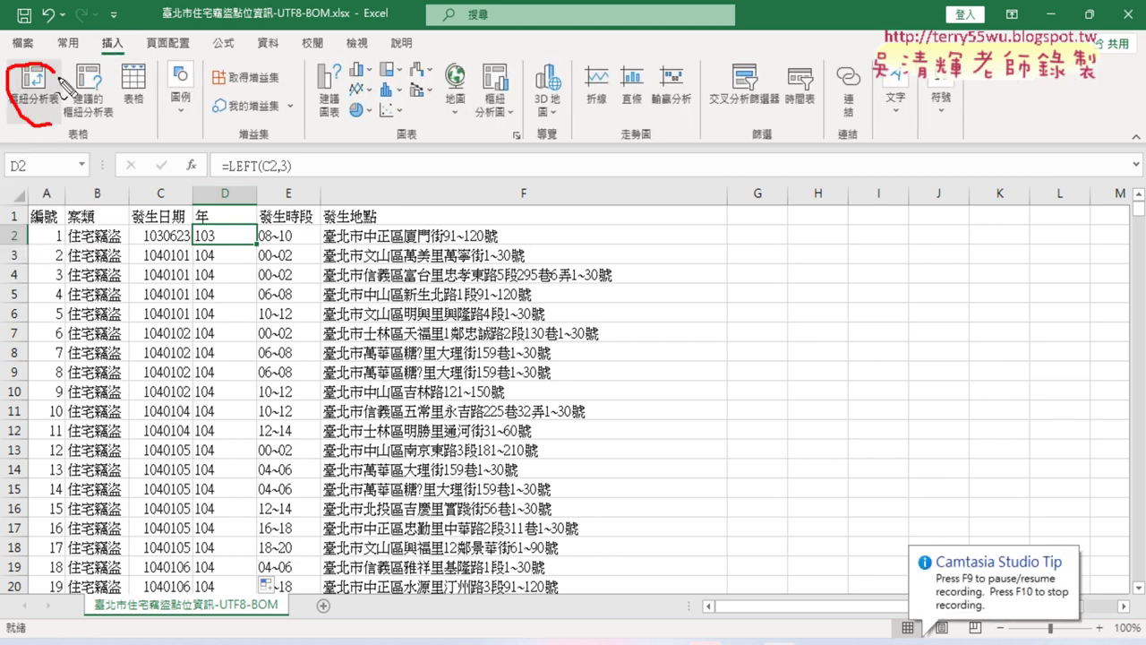
{"action": "mouse_move", "coordinate": [90, 56]}
{"action": "left_mouse_down"}
{"action": "mouse_move", "coordinate": [114, 36]}
{"action": "mouse_move", "coordinate": [123, 56]}
{"action": "left_mouse_up"}
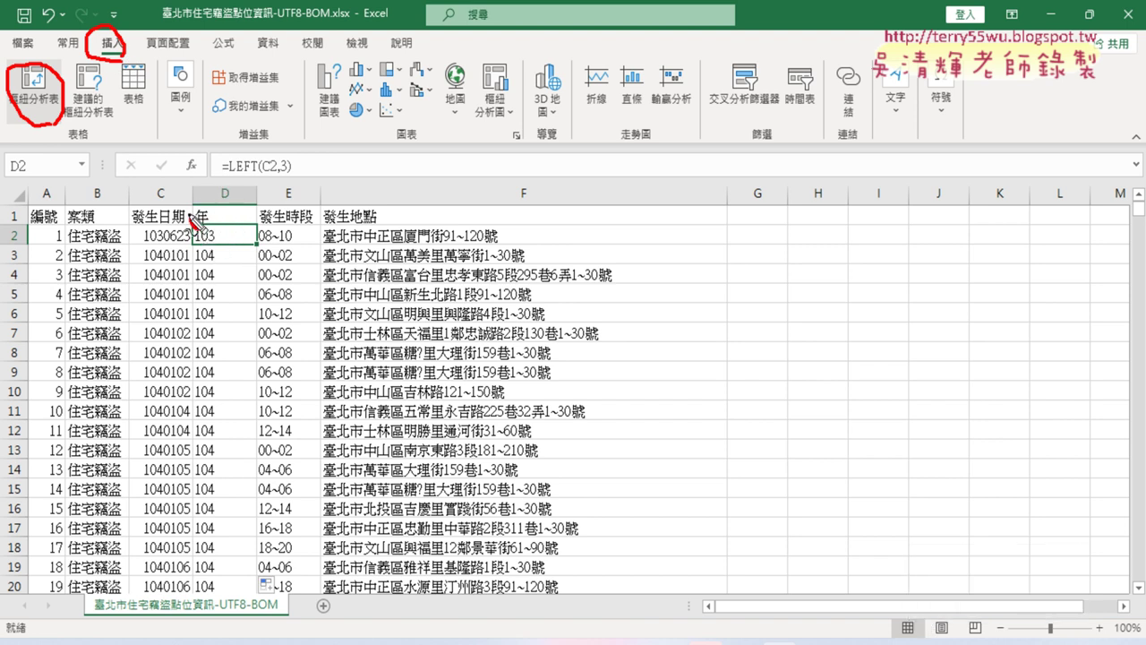
{"action": "mouse_move", "coordinate": [190, 215]}
{"action": "left_mouse_down"}
{"action": "mouse_move", "coordinate": [220, 224]}
{"action": "mouse_move", "coordinate": [179, 72]}
{"action": "mouse_move", "coordinate": [134, 69]}
{"action": "mouse_move", "coordinate": [117, 40]}
{"action": "left_mouse_up"}
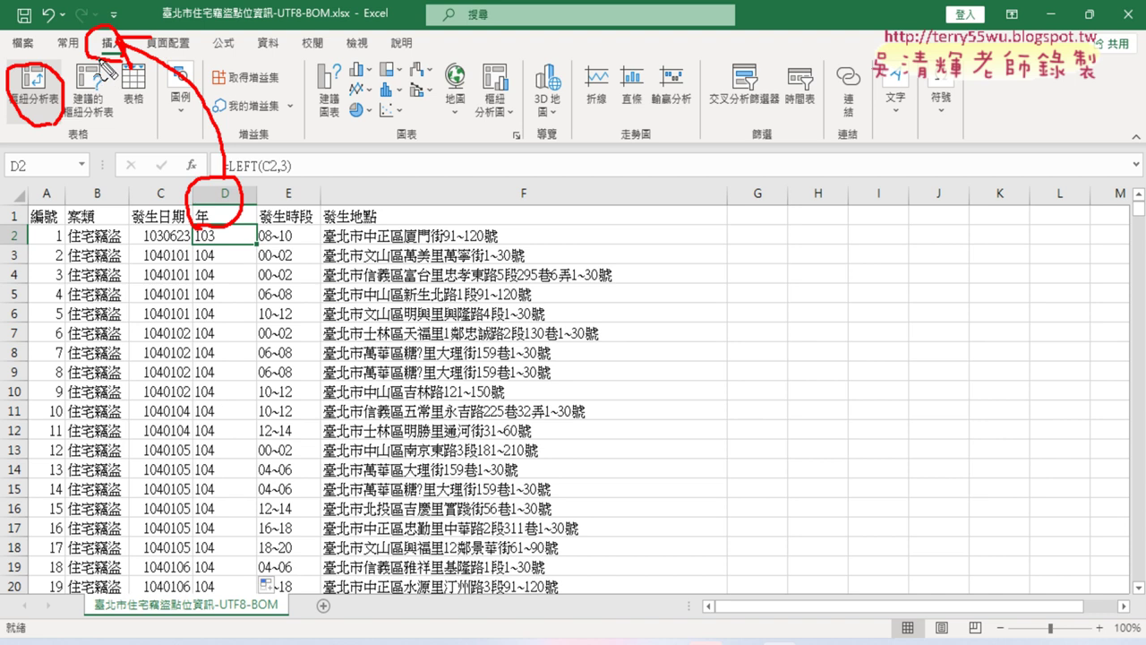
{"action": "key", "text": "Escape"}
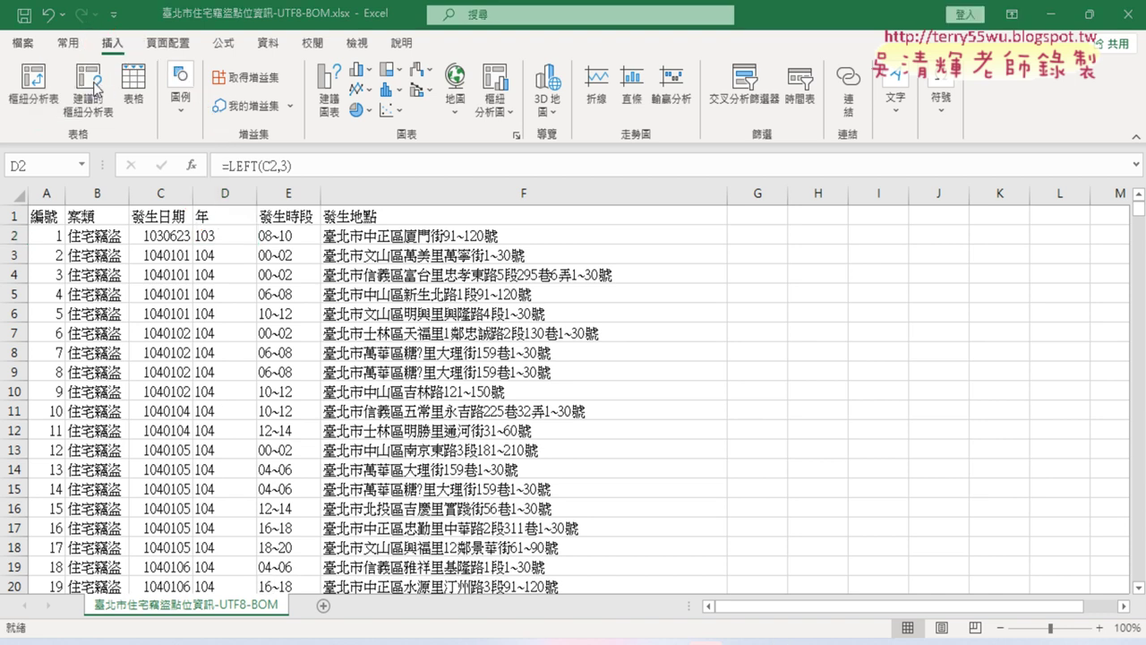
Create a PivotTable from range $A$1:$F$3681 on a new worksheet
{"action": "left_click", "coordinate": [33, 93]}
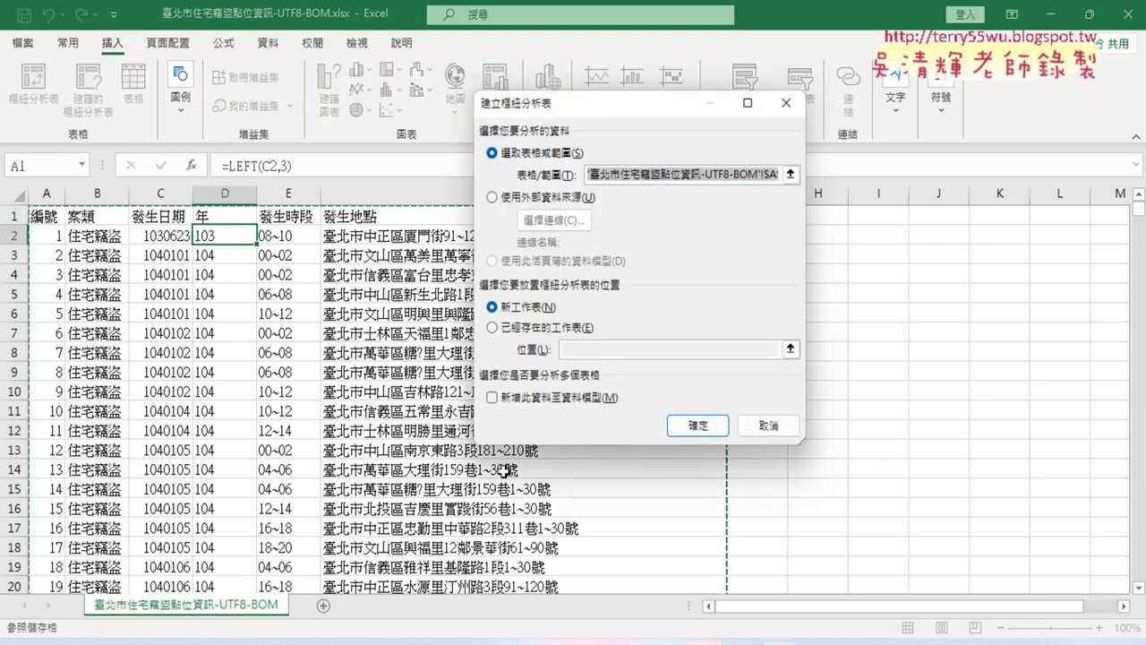
{"action": "left_click_drag", "start_coordinate": [715, 176], "coordinate": [756, 180]}
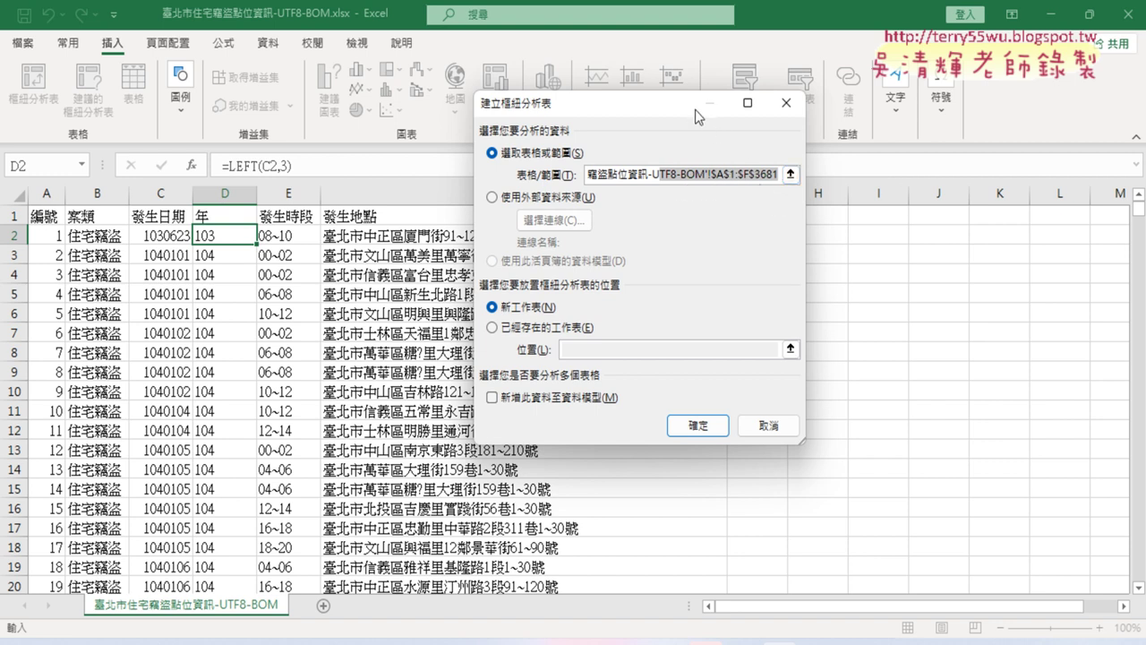
{"action": "left_click_drag", "start_coordinate": [624, 108], "coordinate": [839, 147]}
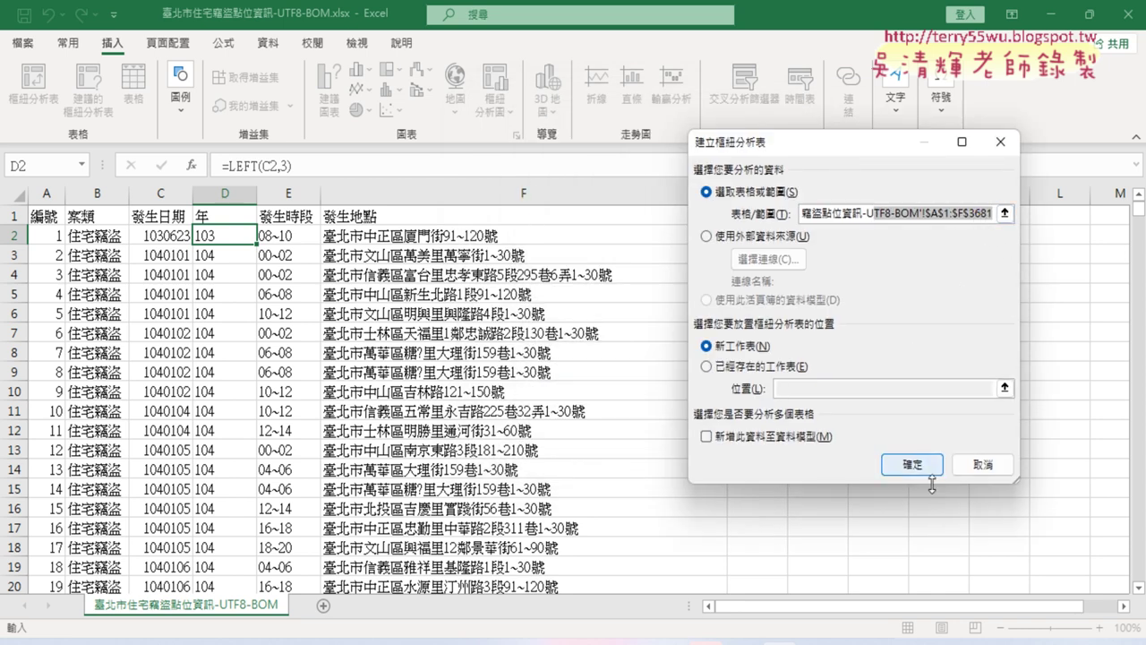
{"action": "left_click", "coordinate": [911, 464]}
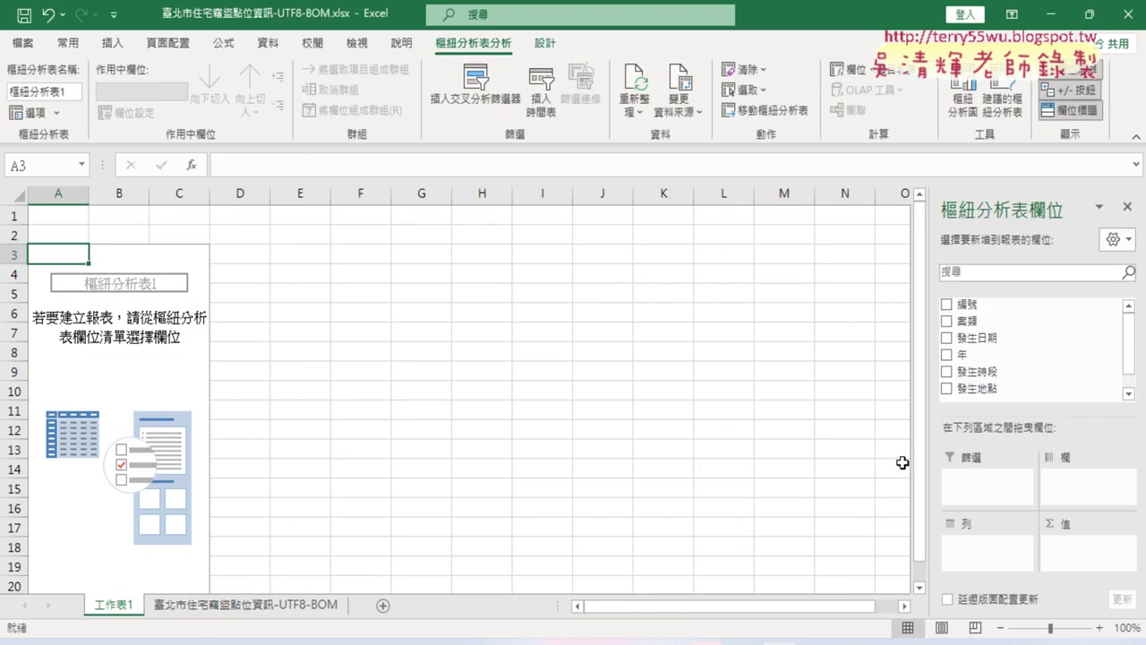
Put 年 in Rows and in Values as 計數 - 年 to count cases per year
{"action": "left_click_drag", "start_coordinate": [985, 354], "coordinate": [986, 548]}
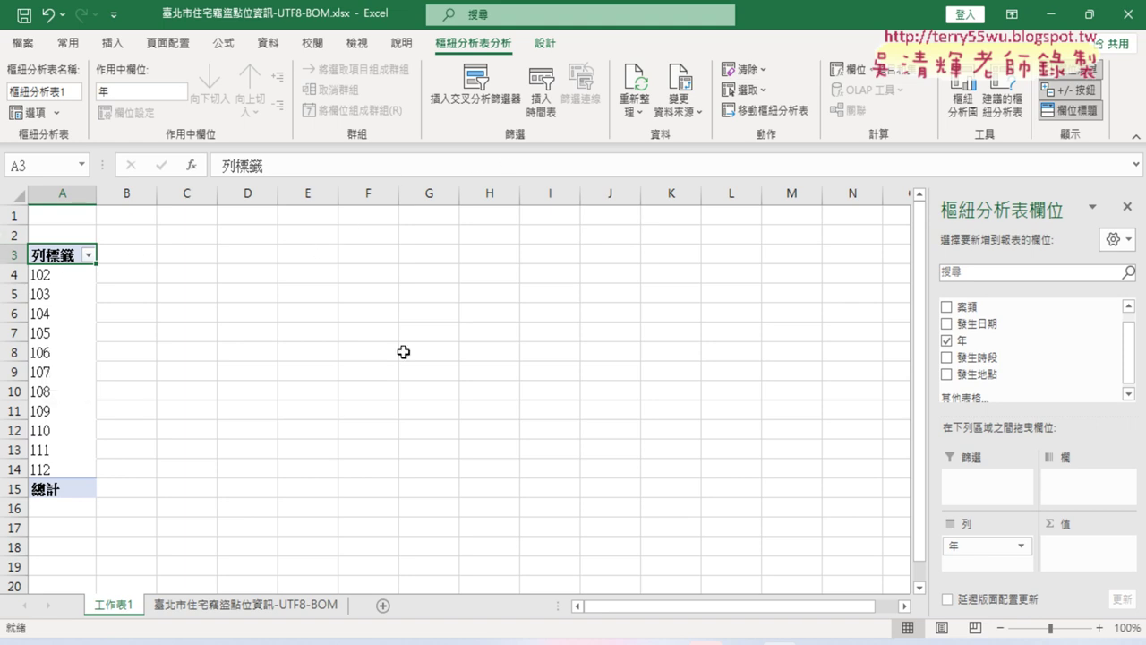
{"action": "left_click_drag", "start_coordinate": [965, 341], "coordinate": [1086, 557]}
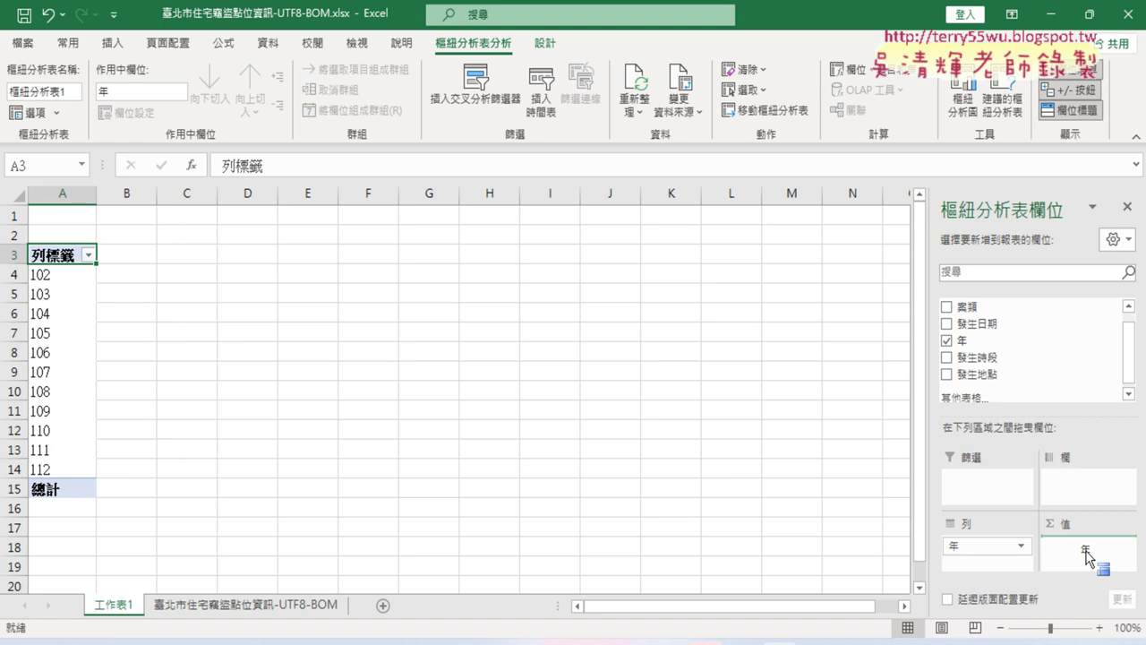
{"action": "left_click_drag", "start_coordinate": [1087, 556], "coordinate": [1086, 553]}
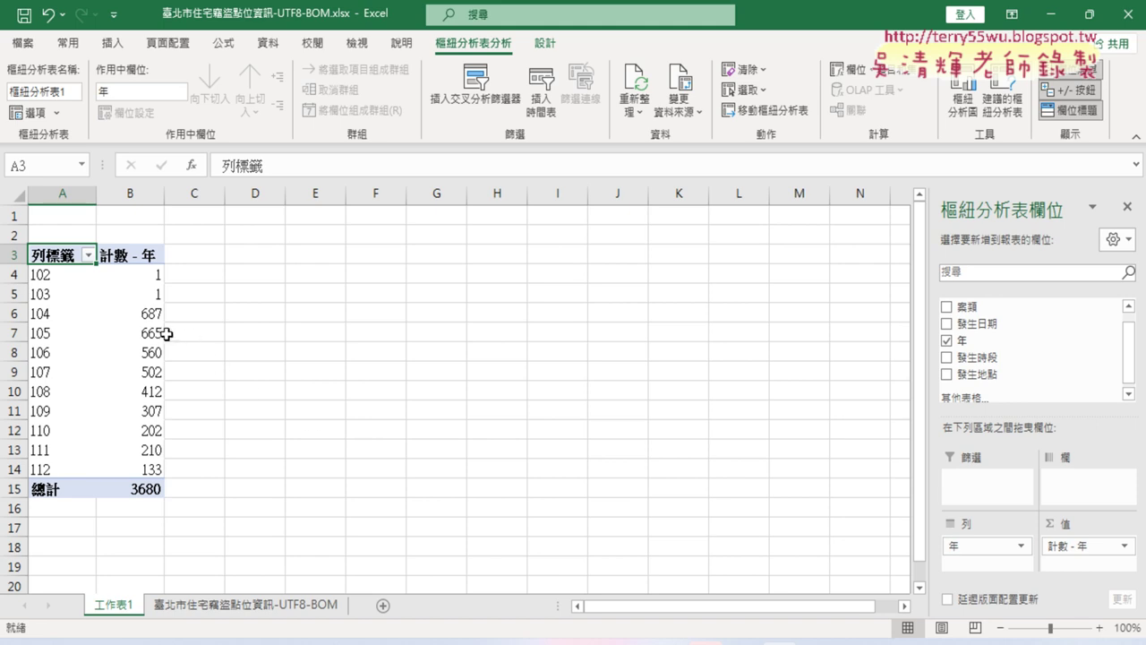
{"action": "left_click", "coordinate": [16, 314]}
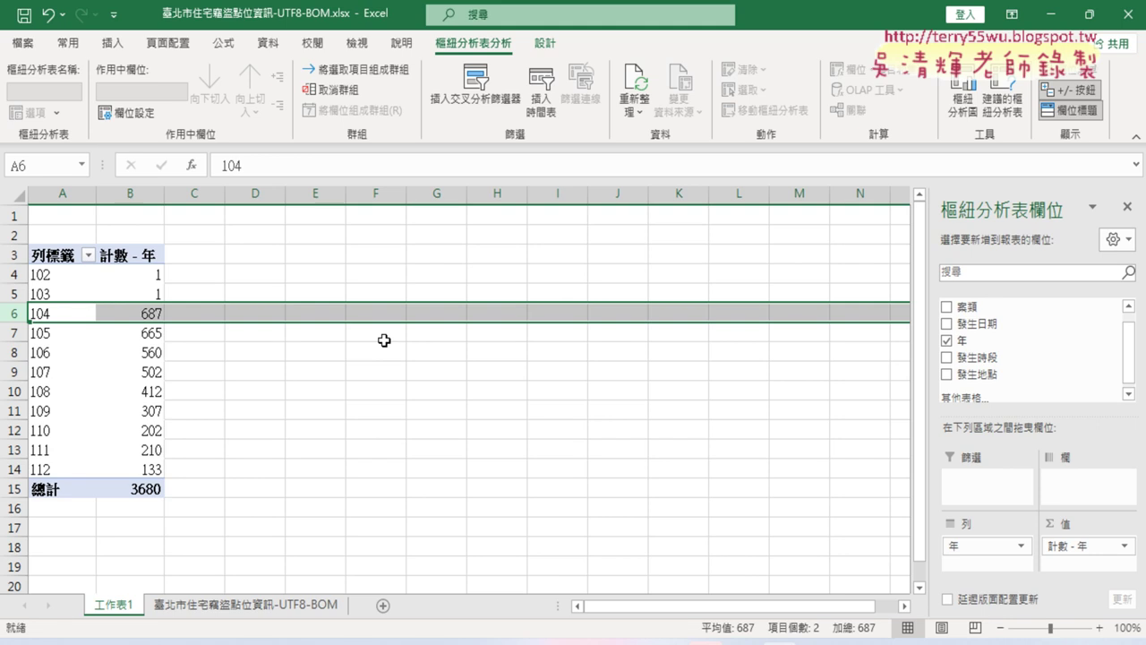
{"action": "left_click", "coordinate": [154, 470]}
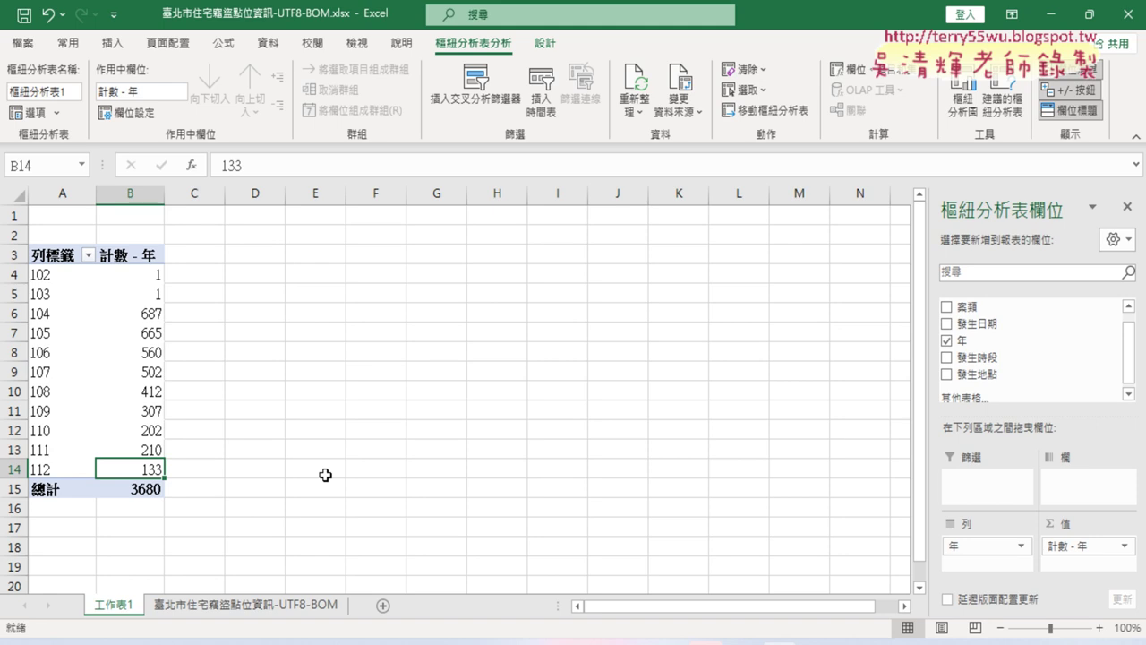
{"action": "left_click", "coordinate": [154, 450]}
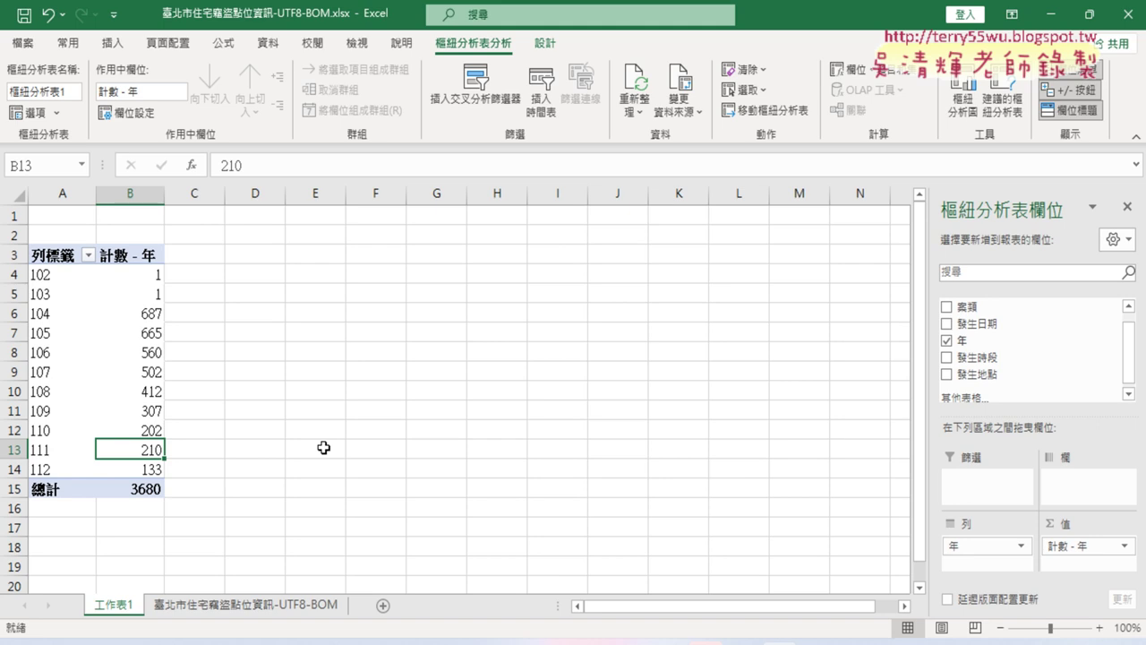
{"action": "left_click", "coordinate": [152, 311]}
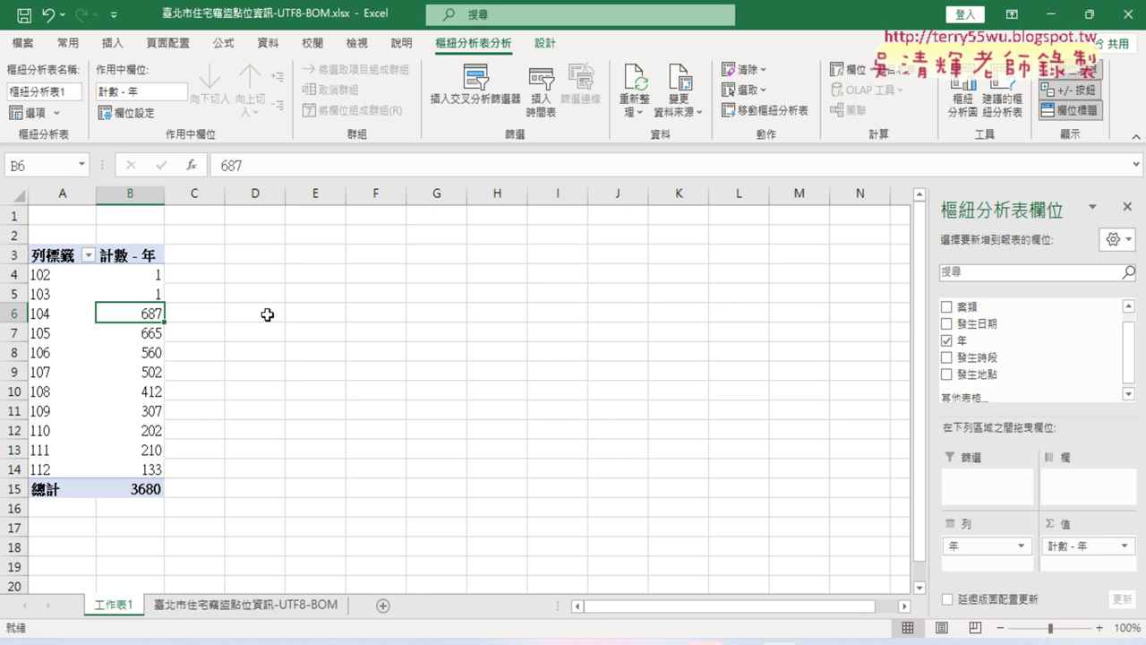
{"action": "left_click", "coordinate": [152, 453]}
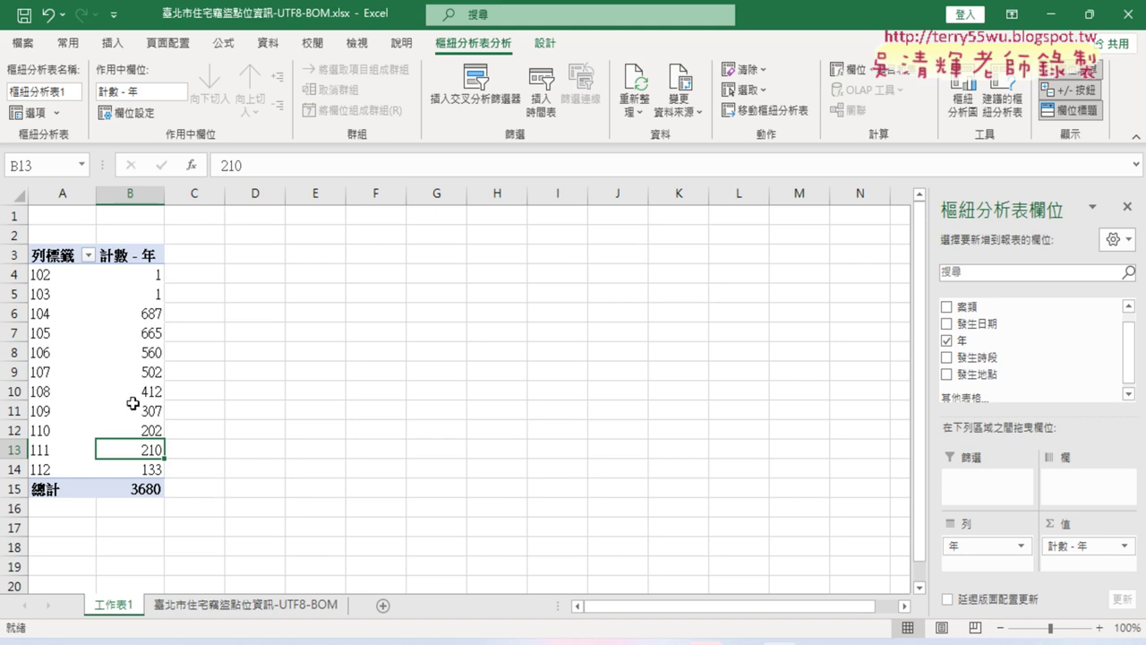
Highlight the pivot rows for years 102, 103 and 112, then open the year filter list
{"action": "left_click", "coordinate": [19, 275]}
{"action": "left_click_drag", "start_coordinate": [20, 275], "coordinate": [15, 293]}
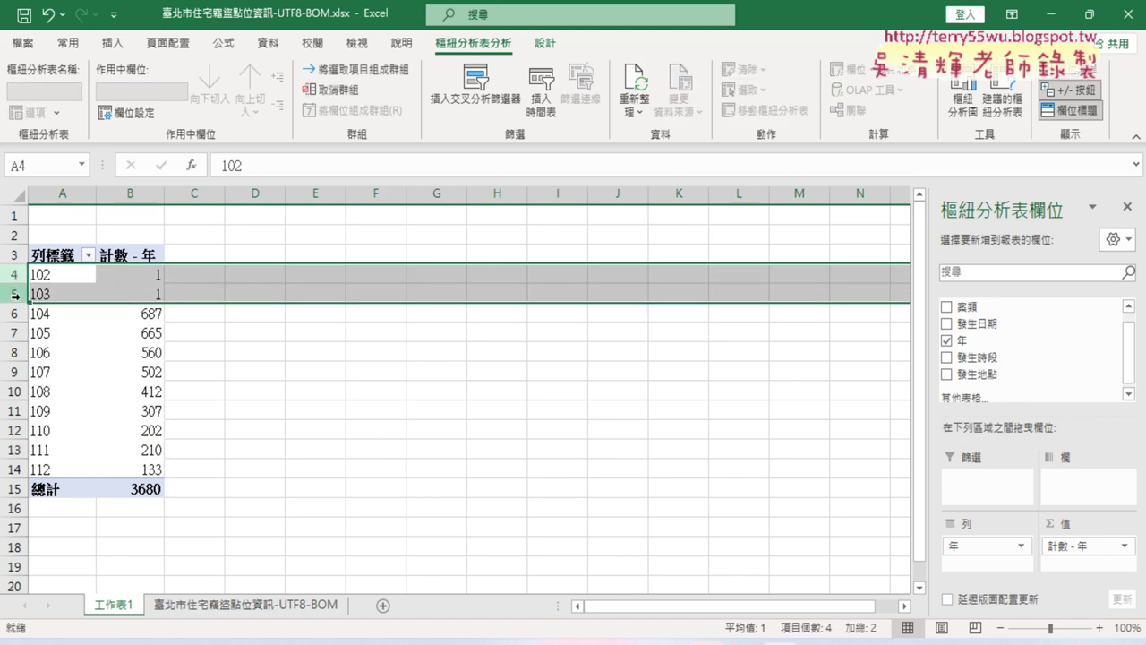
{"action": "left_click", "coordinate": [16, 468]}
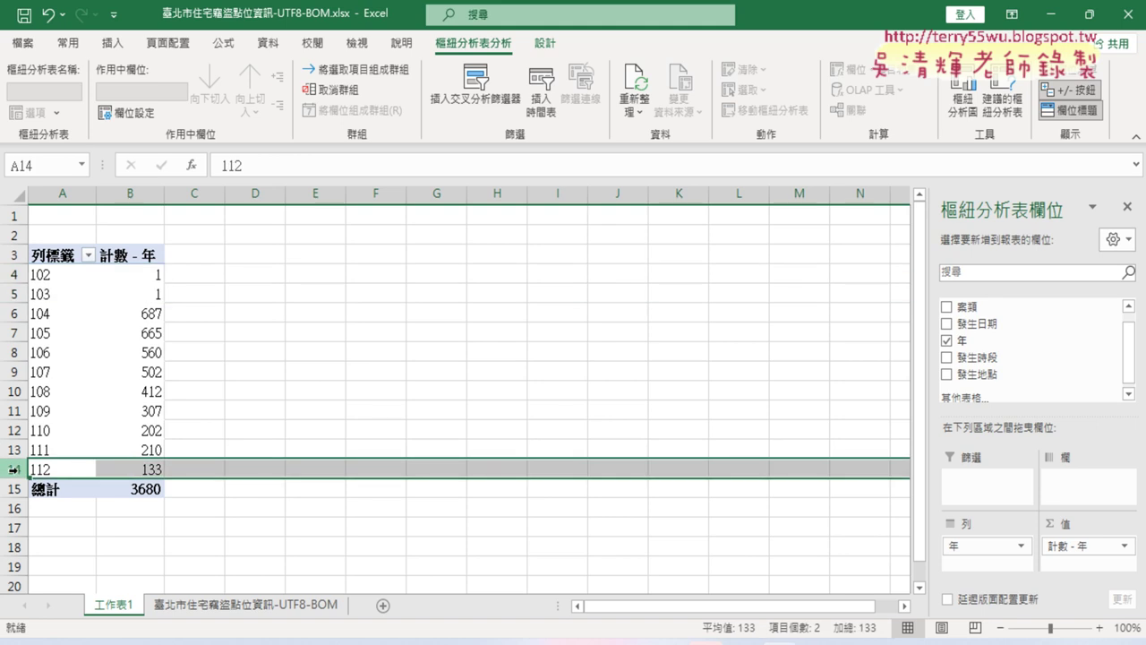
{"action": "left_click_drag", "start_coordinate": [23, 275], "coordinate": [22, 291]}
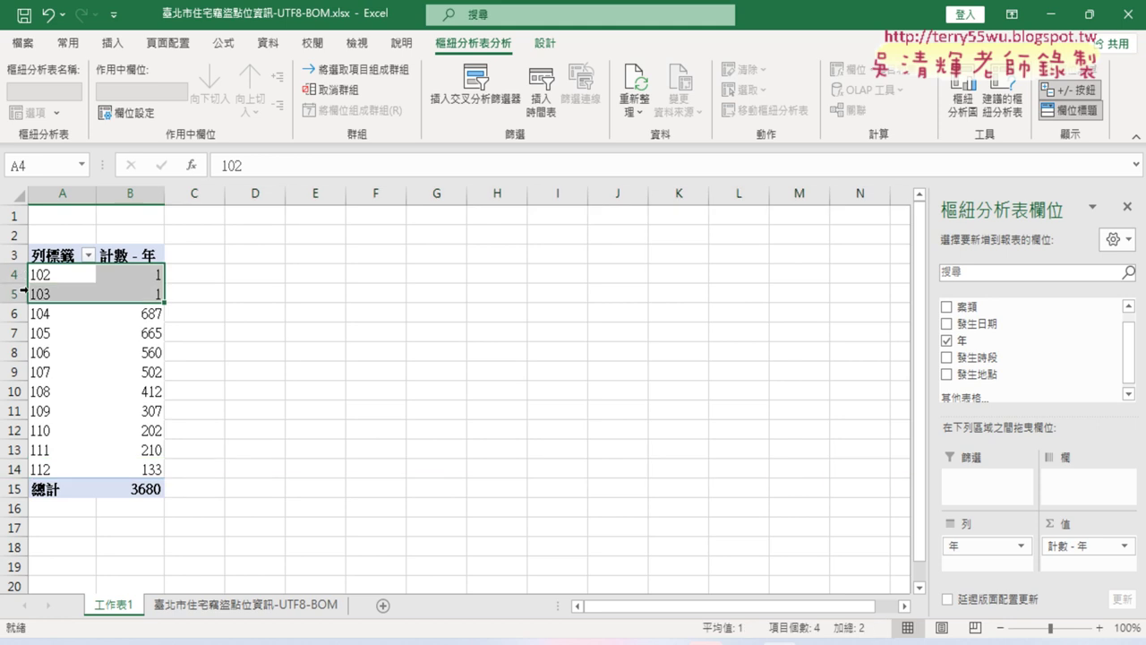
{"action": "left_click", "coordinate": [18, 468]}
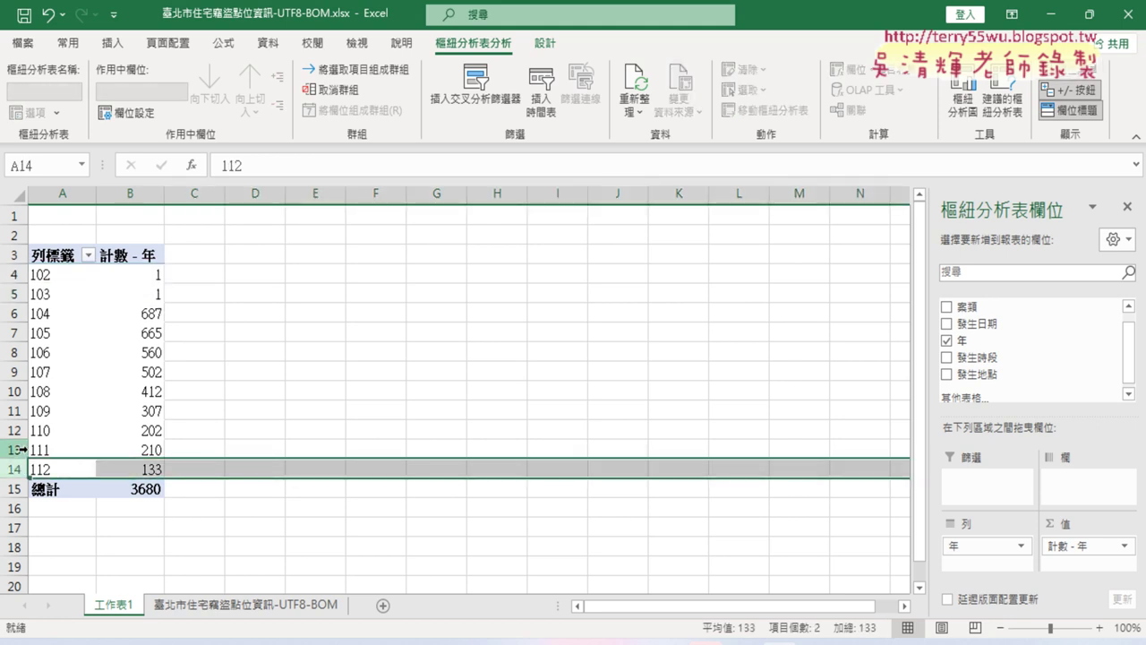
{"action": "left_click_drag", "start_coordinate": [21, 274], "coordinate": [21, 291]}
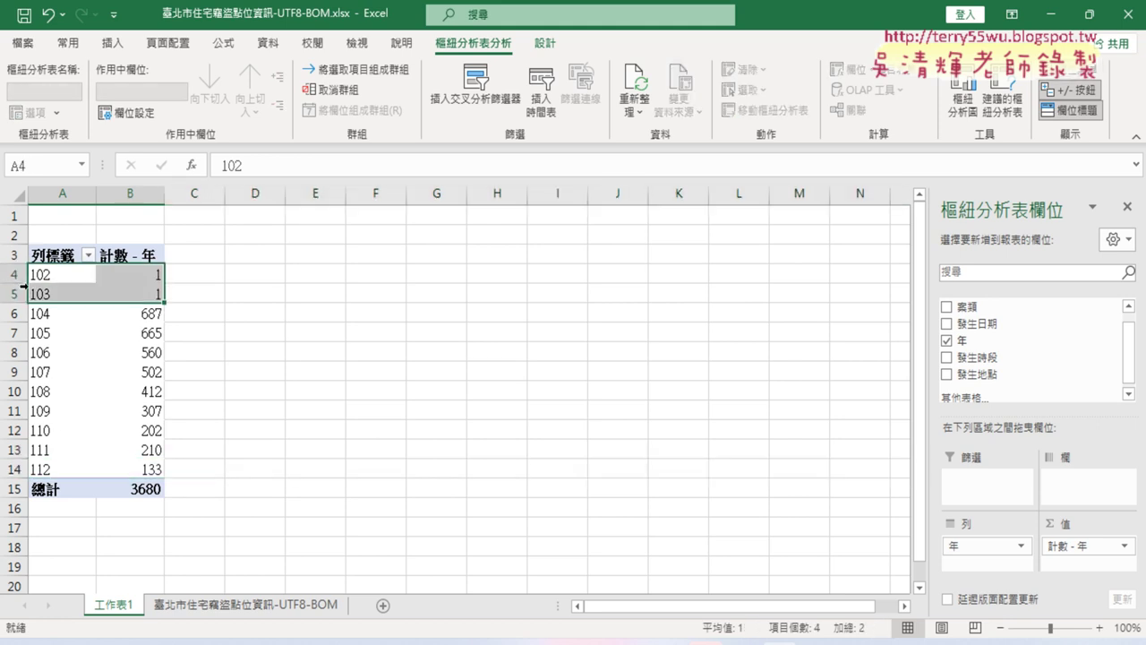
{"action": "right_click", "coordinate": [128, 293]}
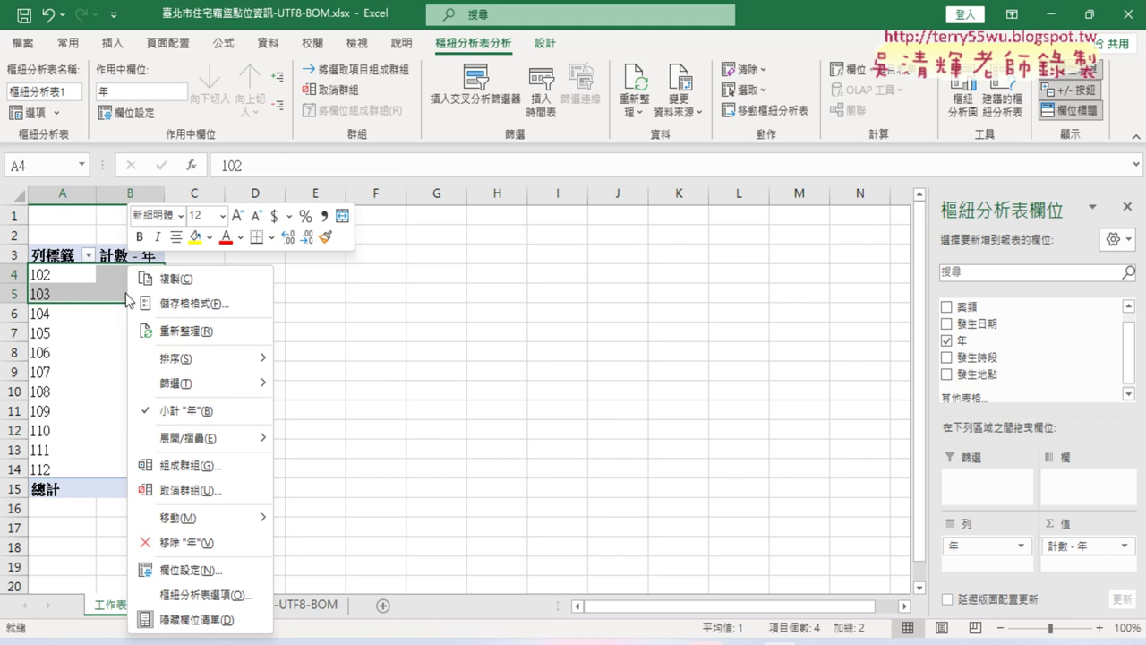
{"action": "left_click", "coordinate": [472, 393]}
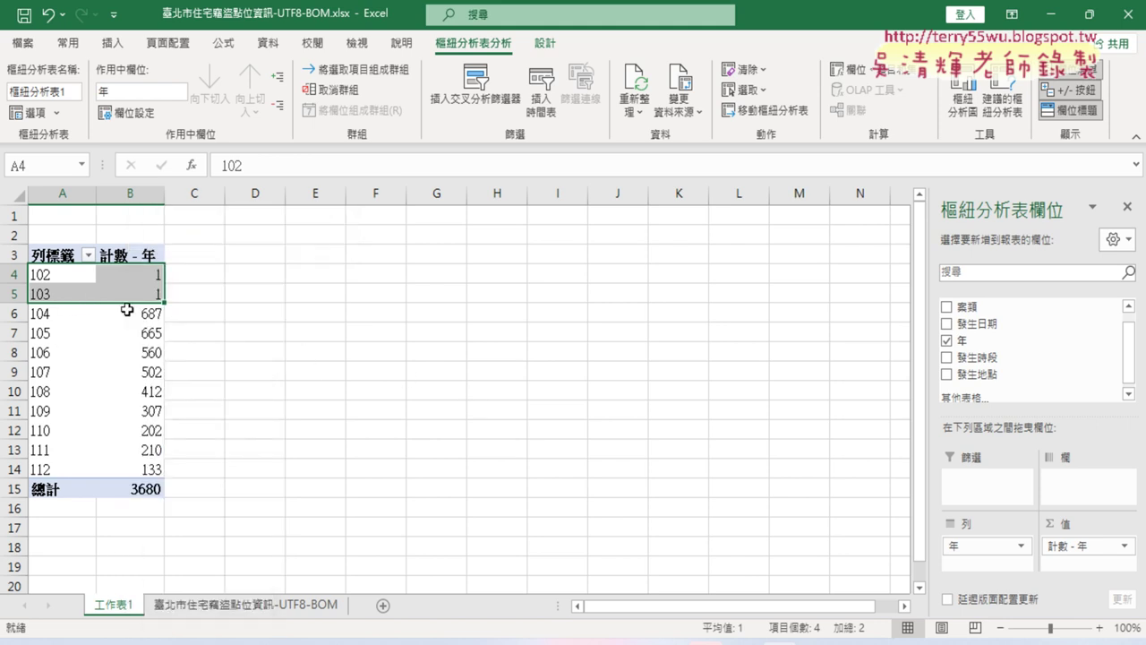
{"action": "left_click", "coordinate": [89, 256]}
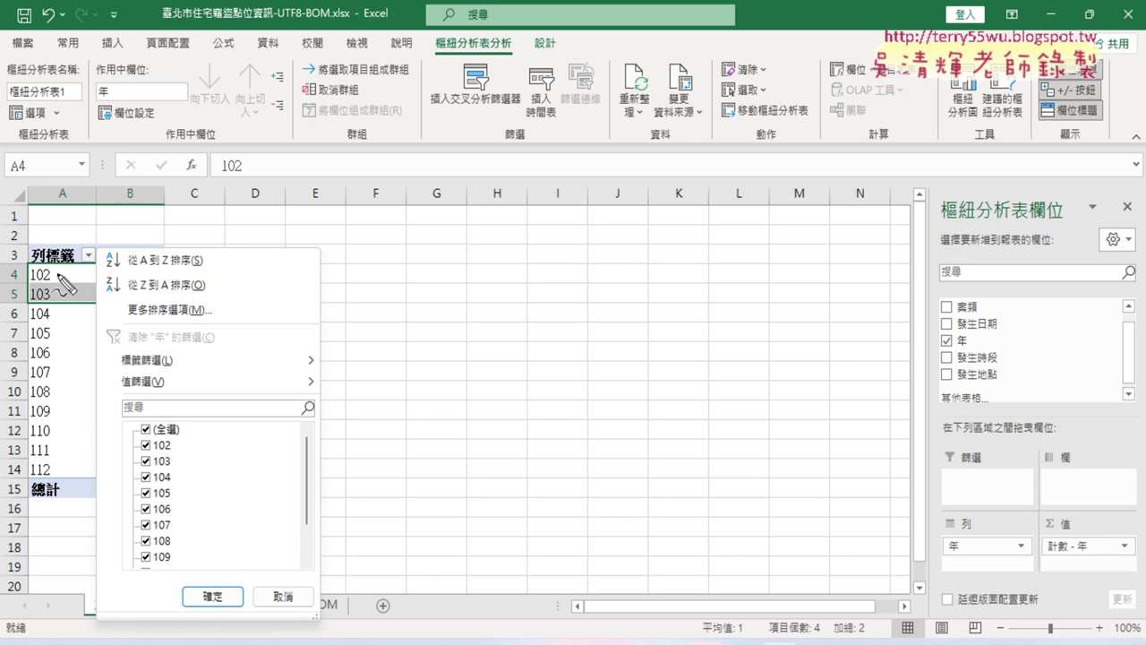
Mark the 102, 103 and 112 year labels and the filter for emphasis, then close the list
{"action": "left_click_drag", "start_coordinate": [43, 268], "coordinate": [54, 284]}
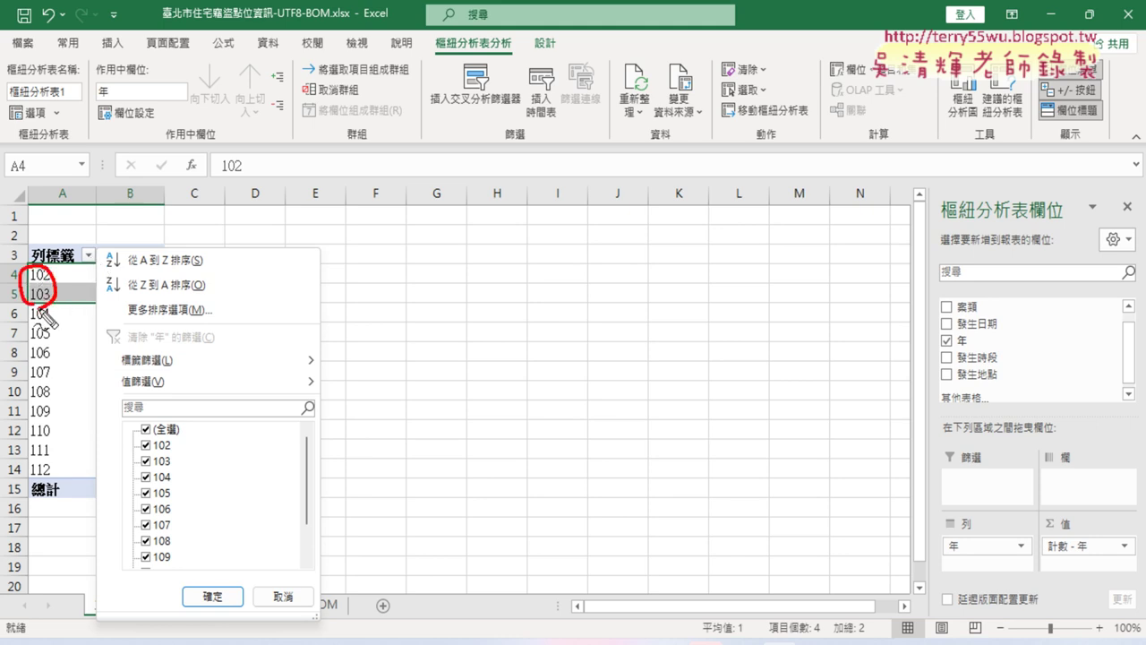
{"action": "mouse_move", "coordinate": [45, 483]}
{"action": "left_mouse_down"}
{"action": "mouse_move", "coordinate": [14, 468]}
{"action": "mouse_move", "coordinate": [54, 477]}
{"action": "left_mouse_up"}
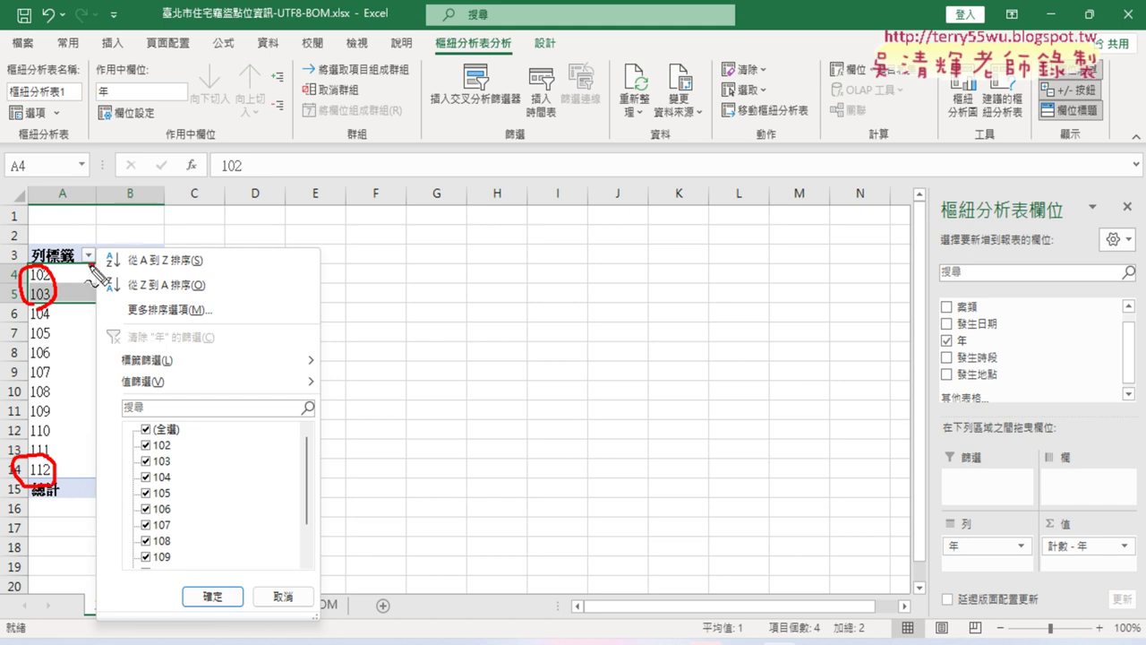
{"action": "left_click_drag", "start_coordinate": [96, 265], "coordinate": [89, 269]}
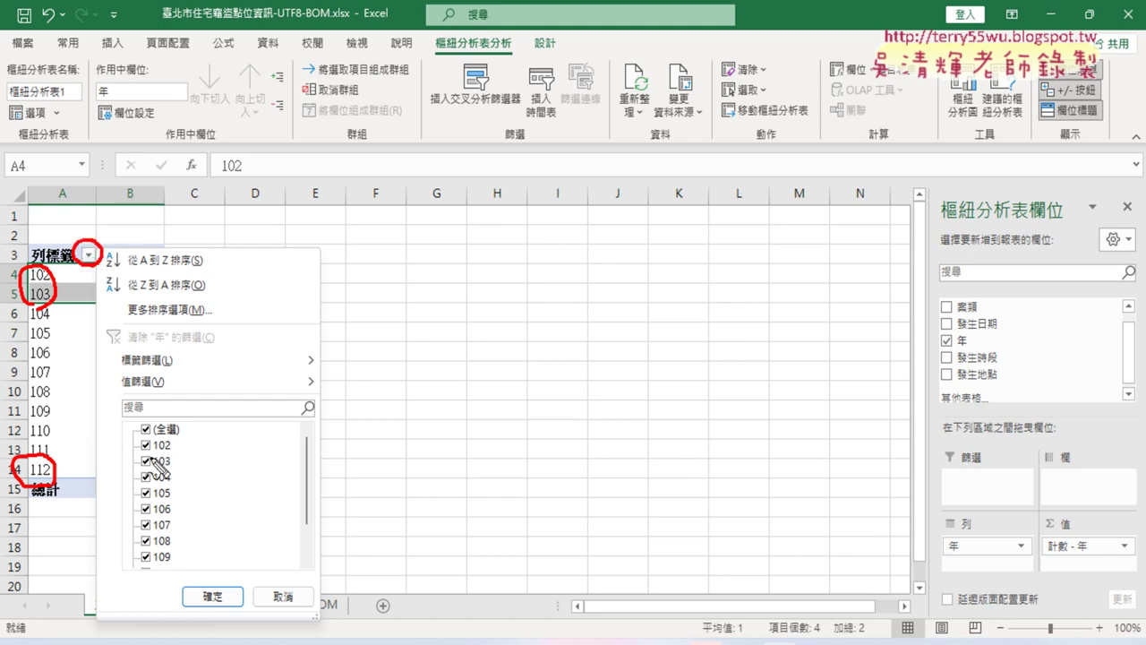
{"action": "key", "text": "Escape"}
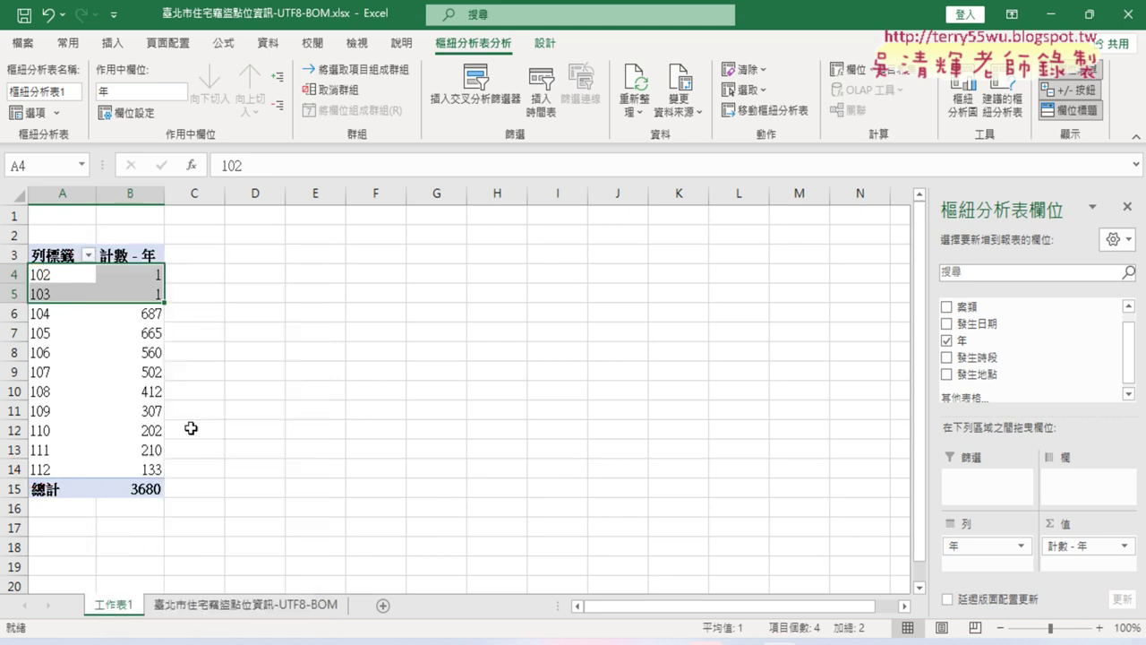
Uncheck years 102, 103 and 112 in the year filter
{"action": "left_click", "coordinate": [88, 255]}
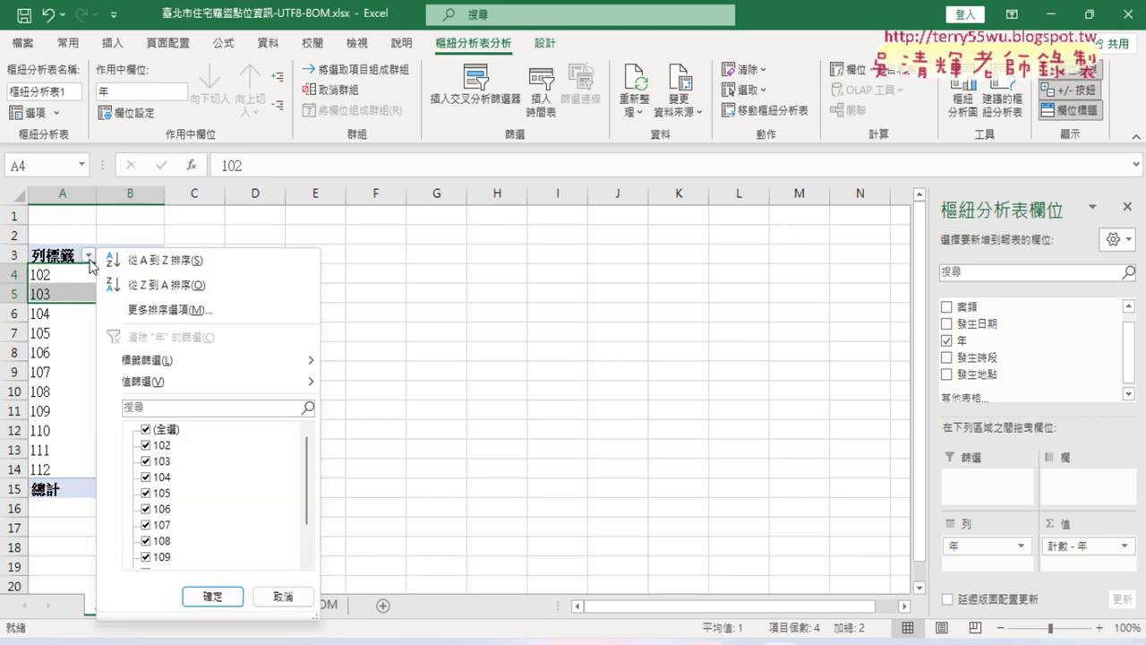
{"action": "left_click", "coordinate": [145, 445]}
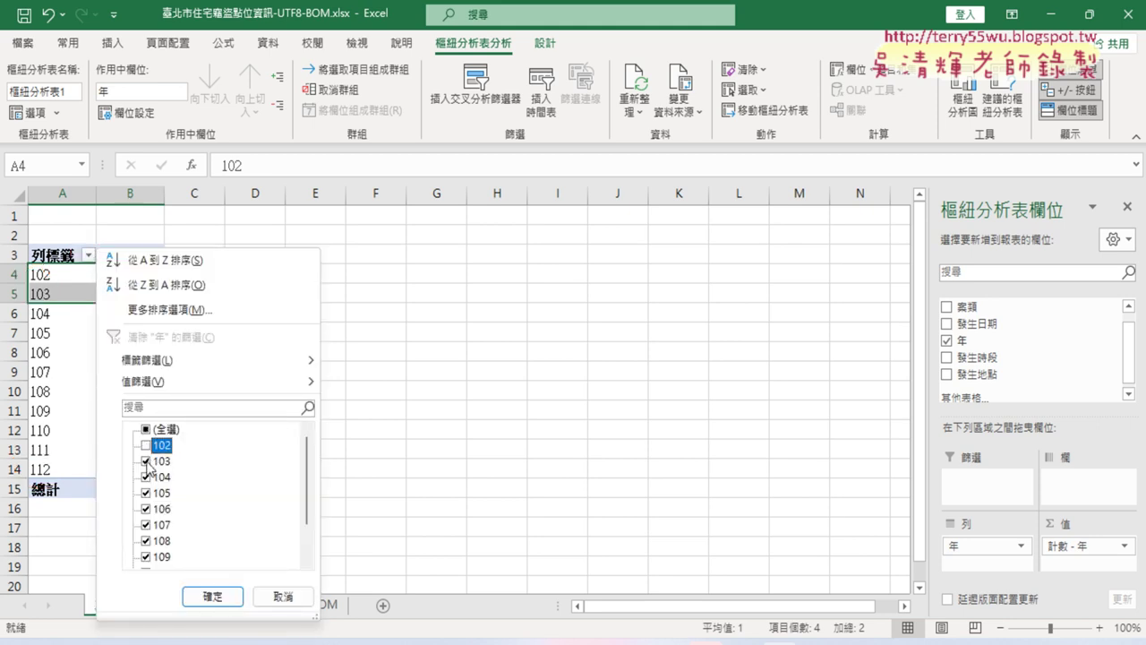
{"action": "left_click", "coordinate": [146, 461]}
{"action": "scroll", "coordinate": [259, 504], "scroll_direction": "down", "scroll_amount": 1}
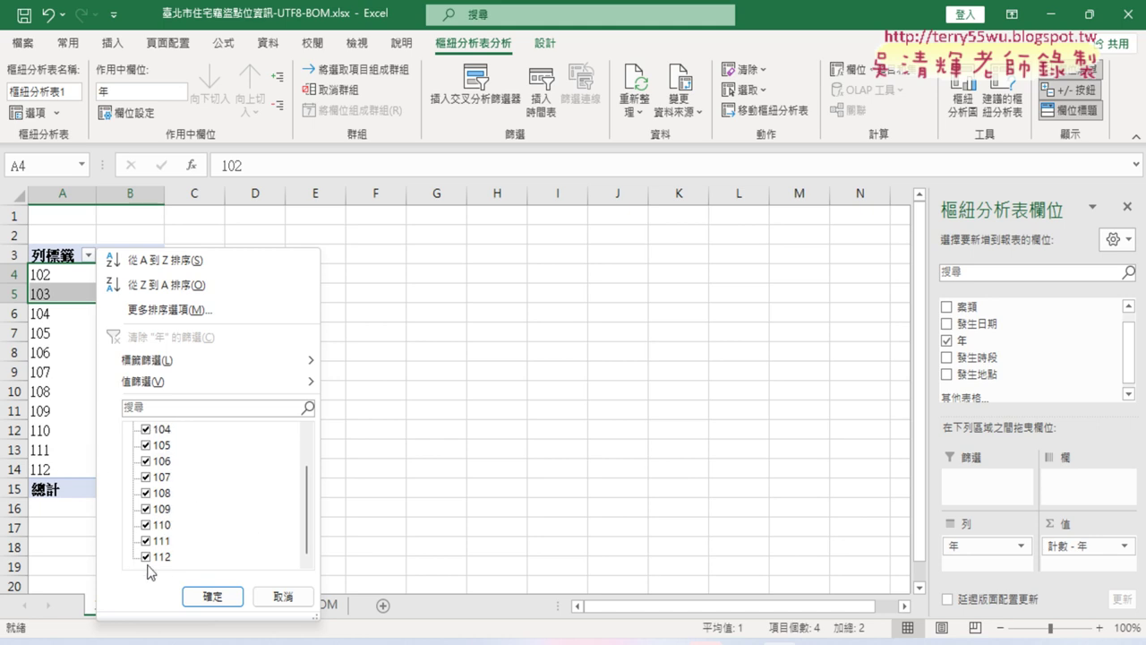
{"action": "left_click", "coordinate": [153, 556]}
{"action": "left_click", "coordinate": [215, 595]}
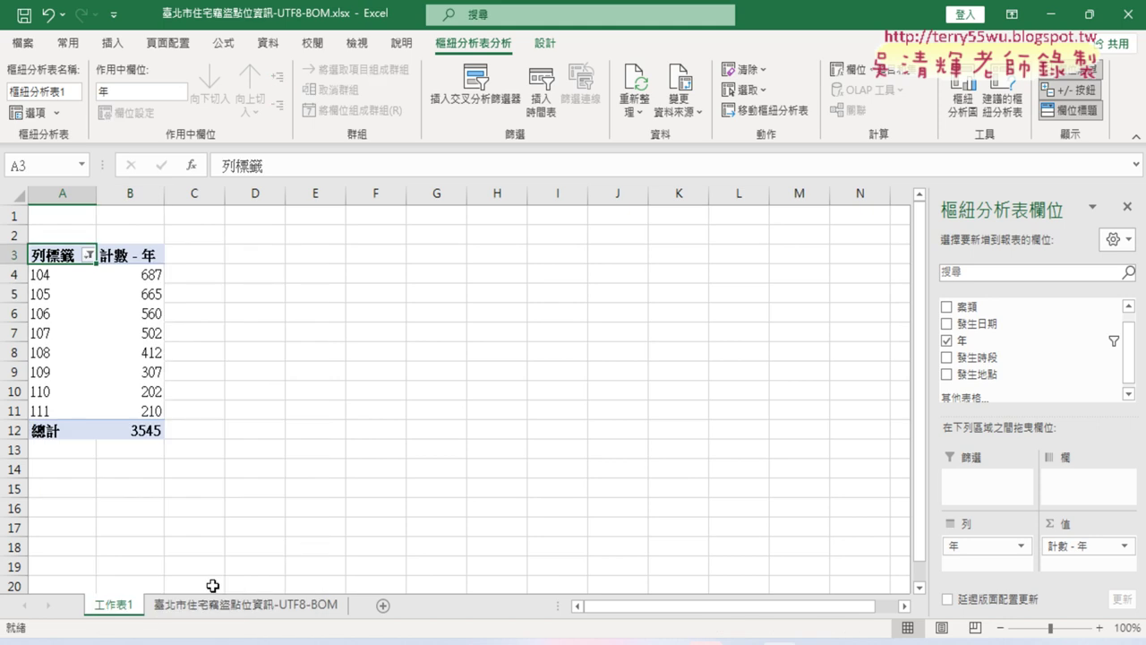
{"action": "left_click_drag", "start_coordinate": [13, 274], "coordinate": [24, 410]}
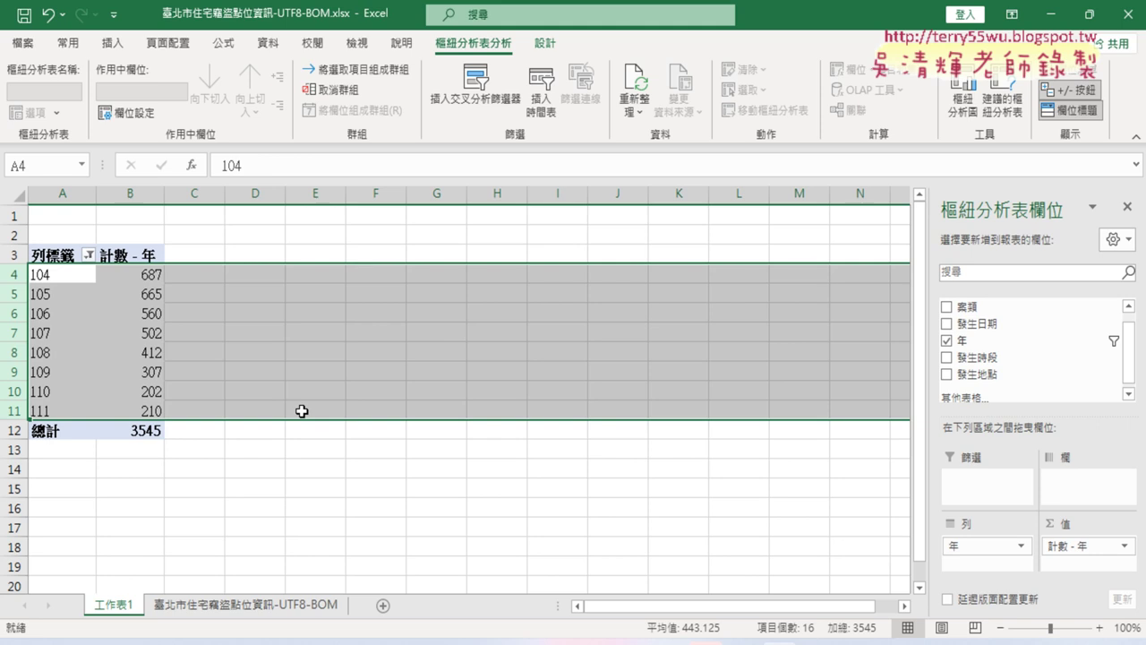
{"action": "left_click", "coordinate": [19, 275]}
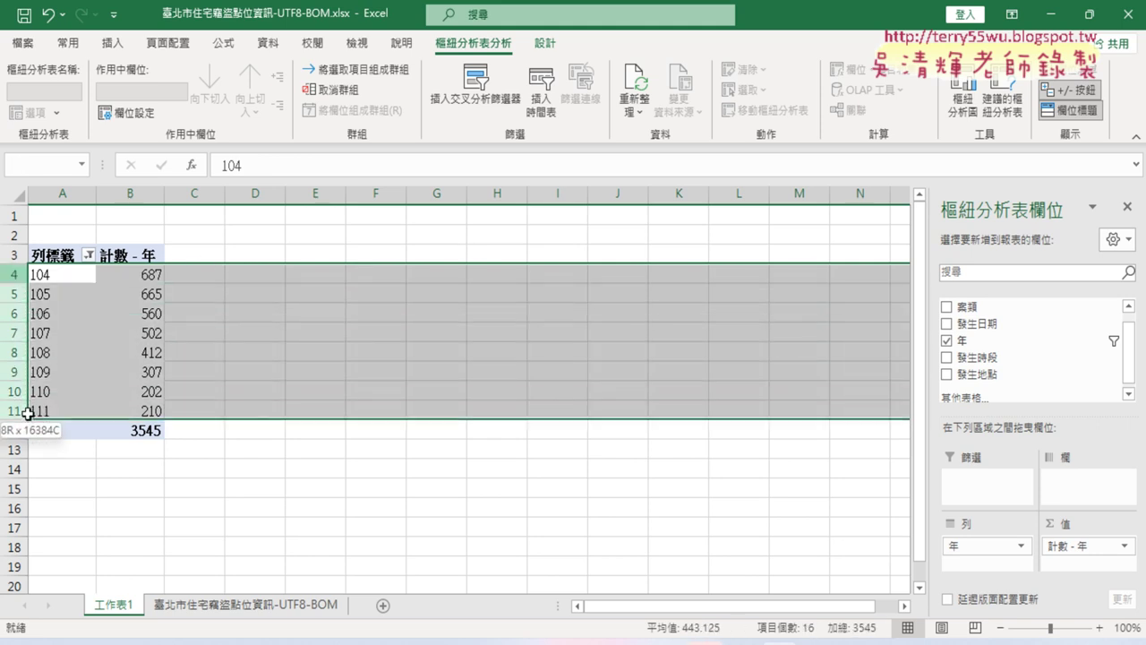
{"action": "left_click_drag", "start_coordinate": [19, 275], "coordinate": [27, 412]}
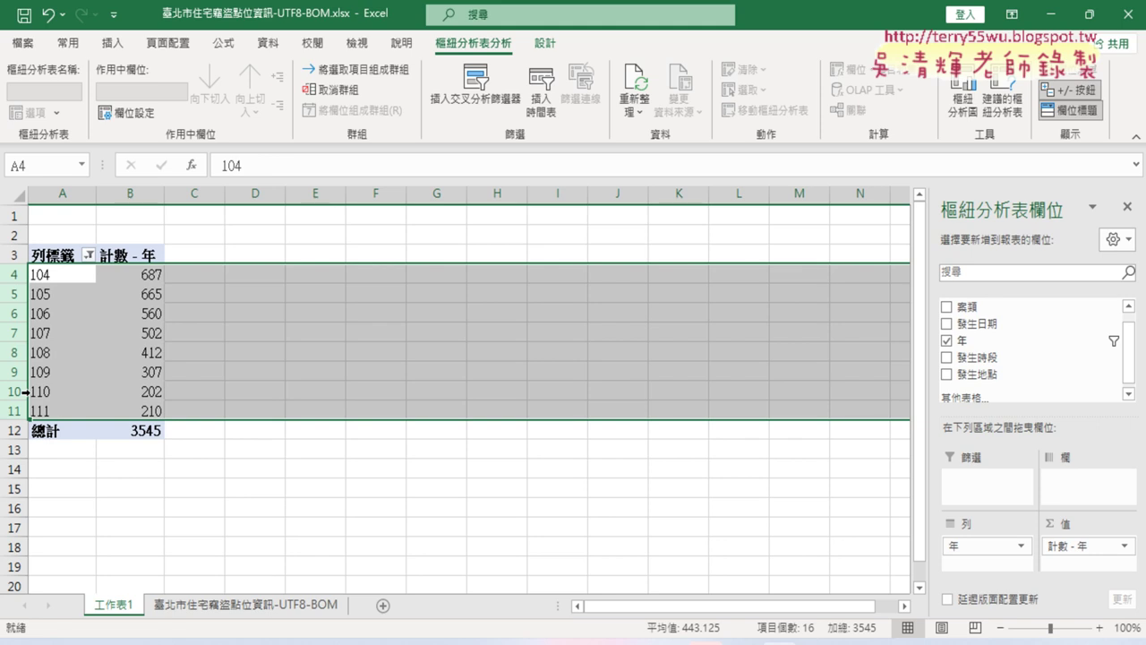
{"action": "left_click", "coordinate": [120, 353]}
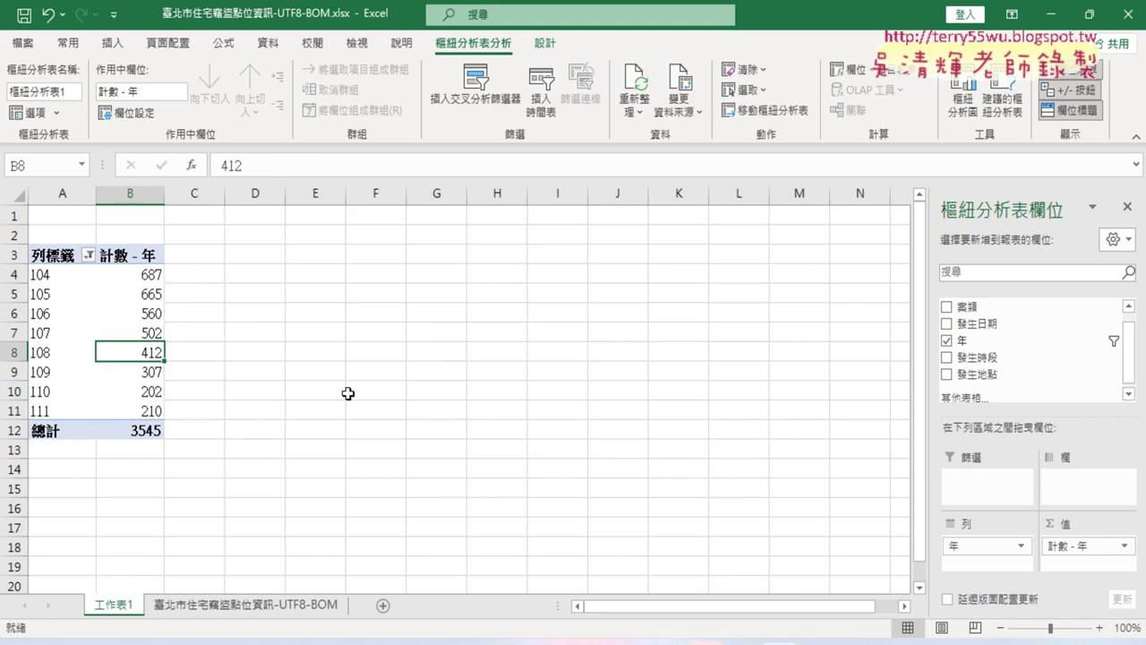
{"action": "left_click_drag", "start_coordinate": [150, 275], "coordinate": [149, 408]}
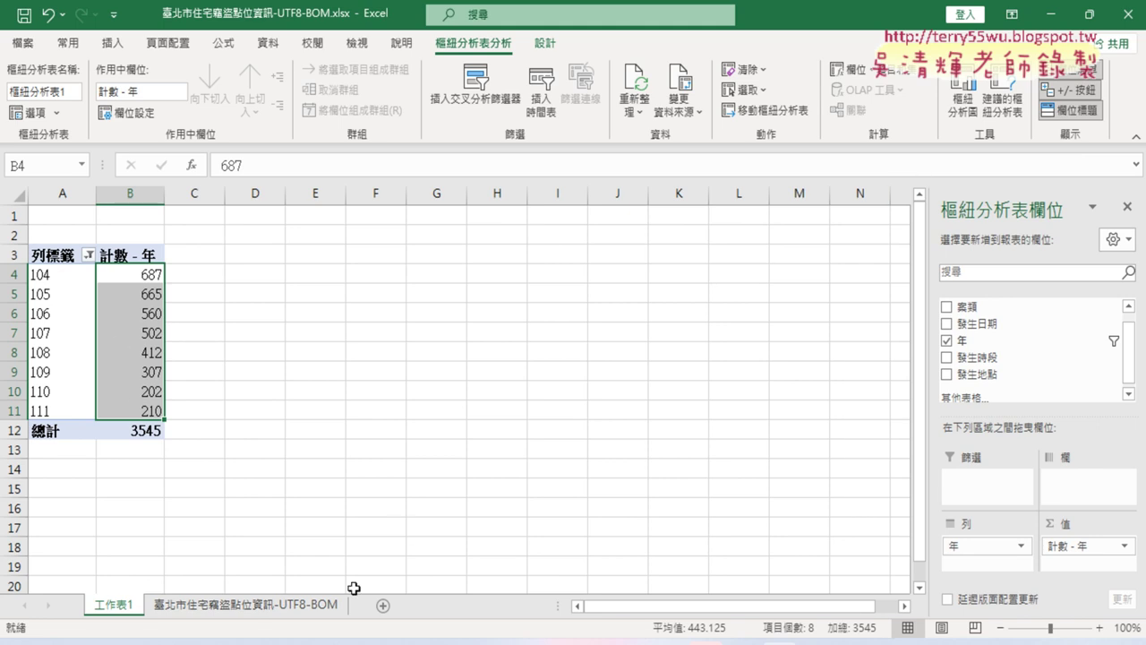
{"action": "left_click", "coordinate": [265, 613]}
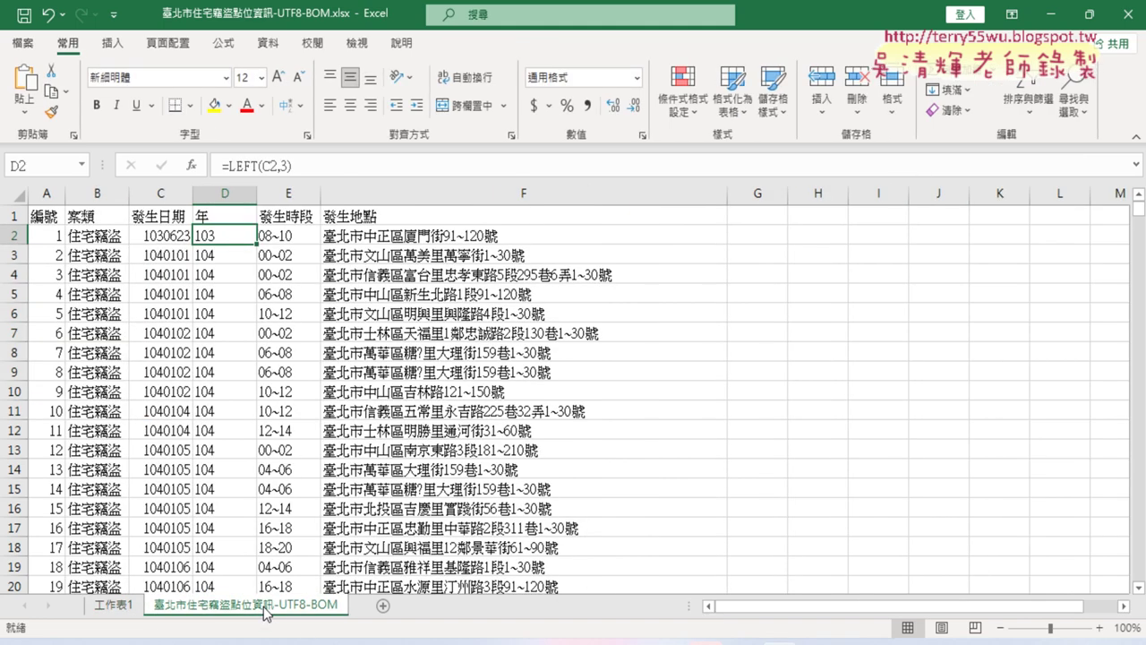
{"action": "left_click", "coordinate": [229, 192]}
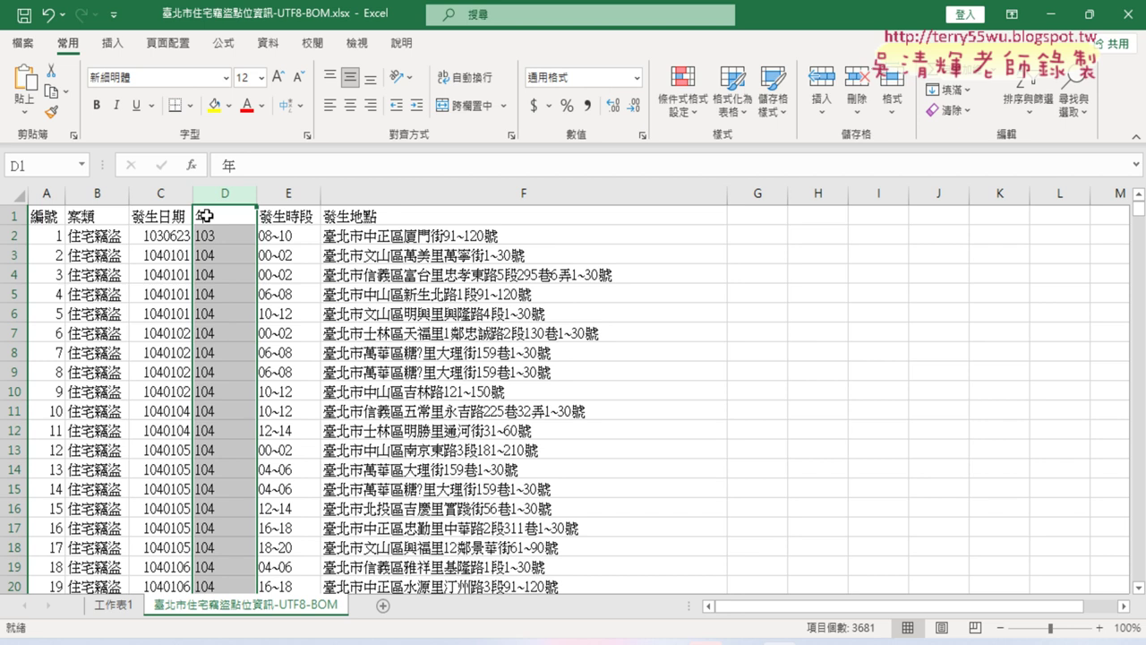
{"action": "left_click", "coordinate": [207, 234]}
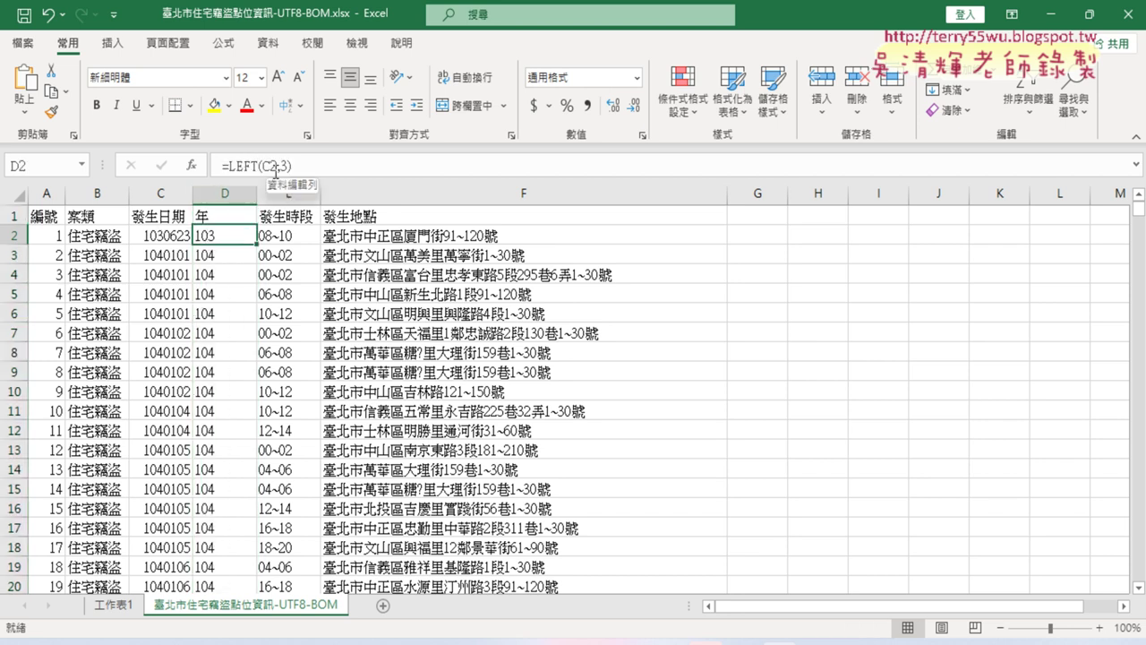
{"action": "left_click", "coordinate": [234, 295]}
{"action": "left_click", "coordinate": [115, 45]}
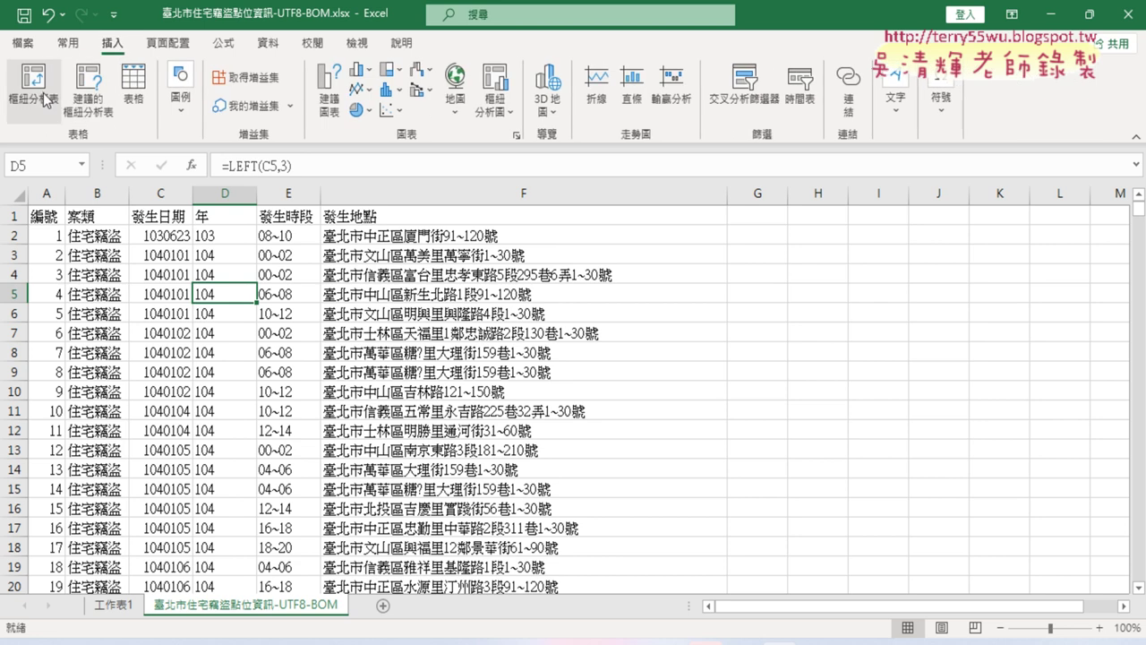
{"action": "left_click", "coordinate": [114, 605]}
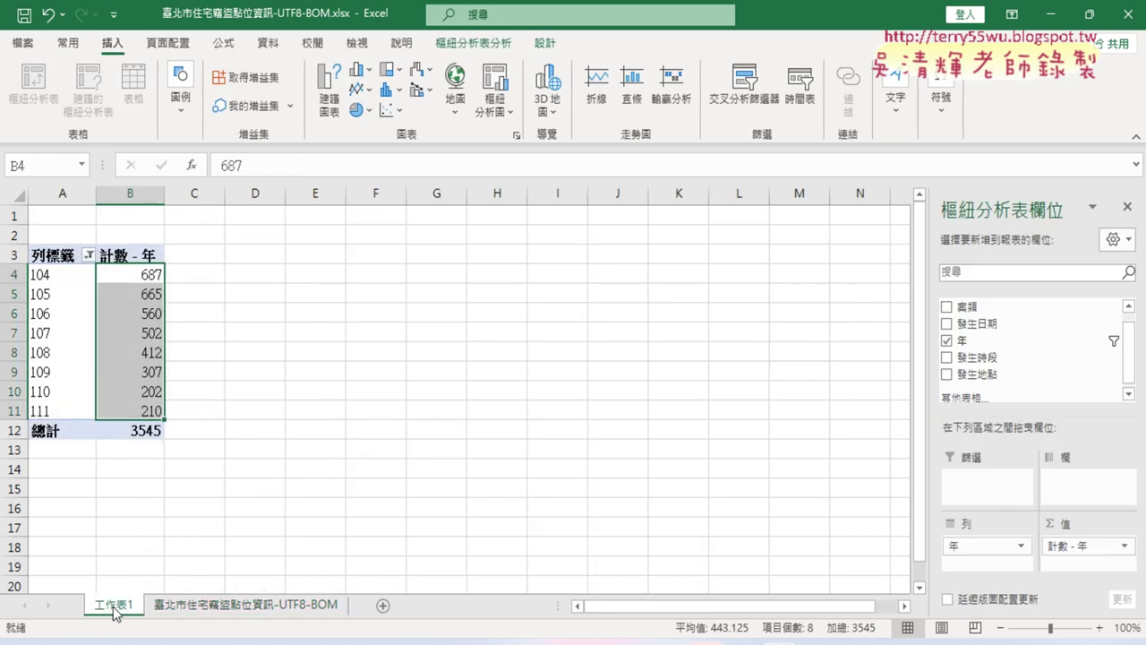
{"action": "double_click", "coordinate": [114, 605]}
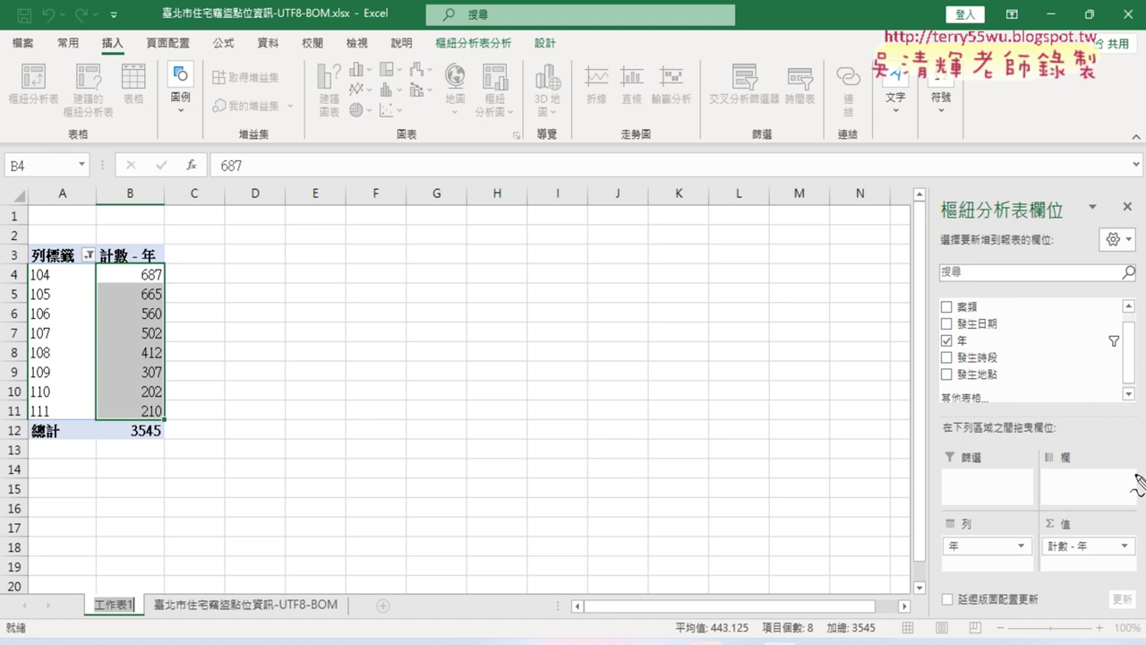
{"action": "mouse_move", "coordinate": [984, 360]}
{"action": "left_mouse_down"}
{"action": "mouse_move", "coordinate": [1008, 349]}
{"action": "mouse_move", "coordinate": [979, 530]}
{"action": "mouse_move", "coordinate": [1010, 529]}
{"action": "mouse_move", "coordinate": [951, 537]}
{"action": "mouse_move", "coordinate": [981, 568]}
{"action": "left_mouse_up"}
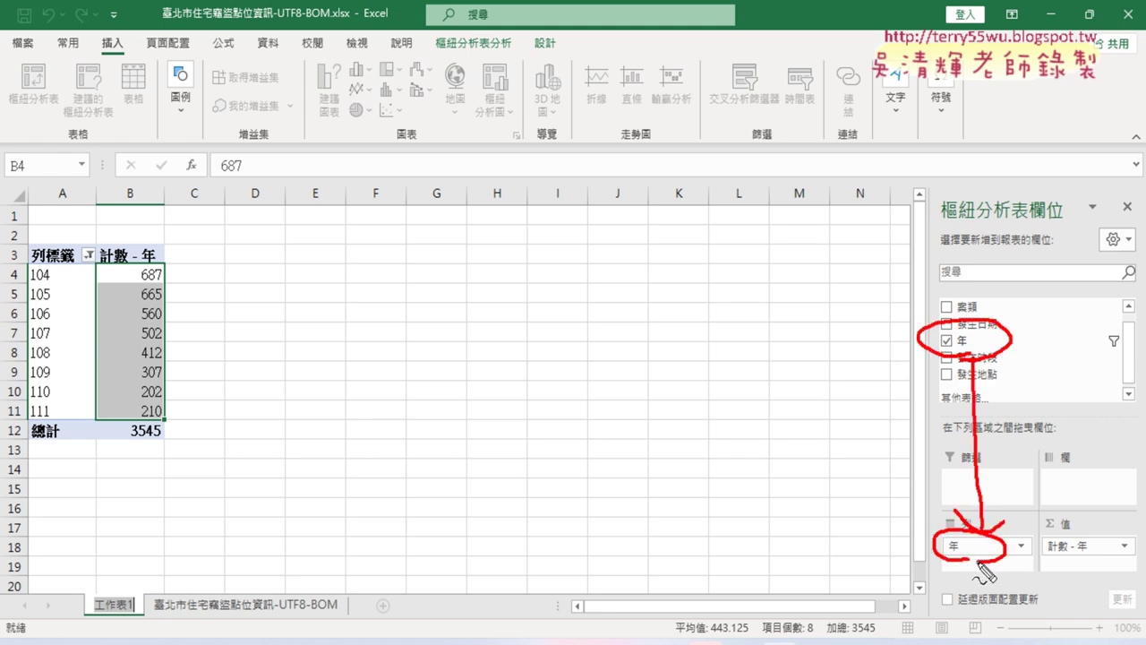
{"action": "mouse_move", "coordinate": [97, 376]}
{"action": "left_mouse_down"}
{"action": "mouse_move", "coordinate": [63, 441]}
{"action": "mouse_move", "coordinate": [87, 234]}
{"action": "mouse_move", "coordinate": [87, 425]}
{"action": "left_mouse_up"}
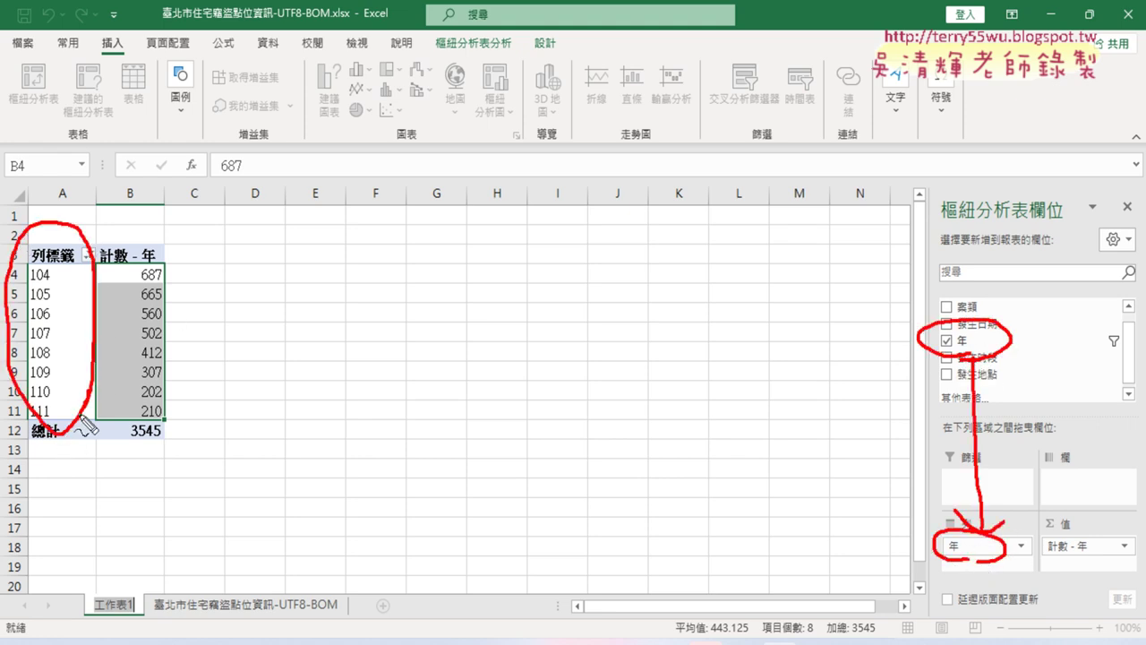
{"action": "mouse_move", "coordinate": [996, 358]}
{"action": "left_mouse_down"}
{"action": "mouse_move", "coordinate": [1087, 537]}
{"action": "mouse_move", "coordinate": [1074, 538]}
{"action": "left_mouse_up"}
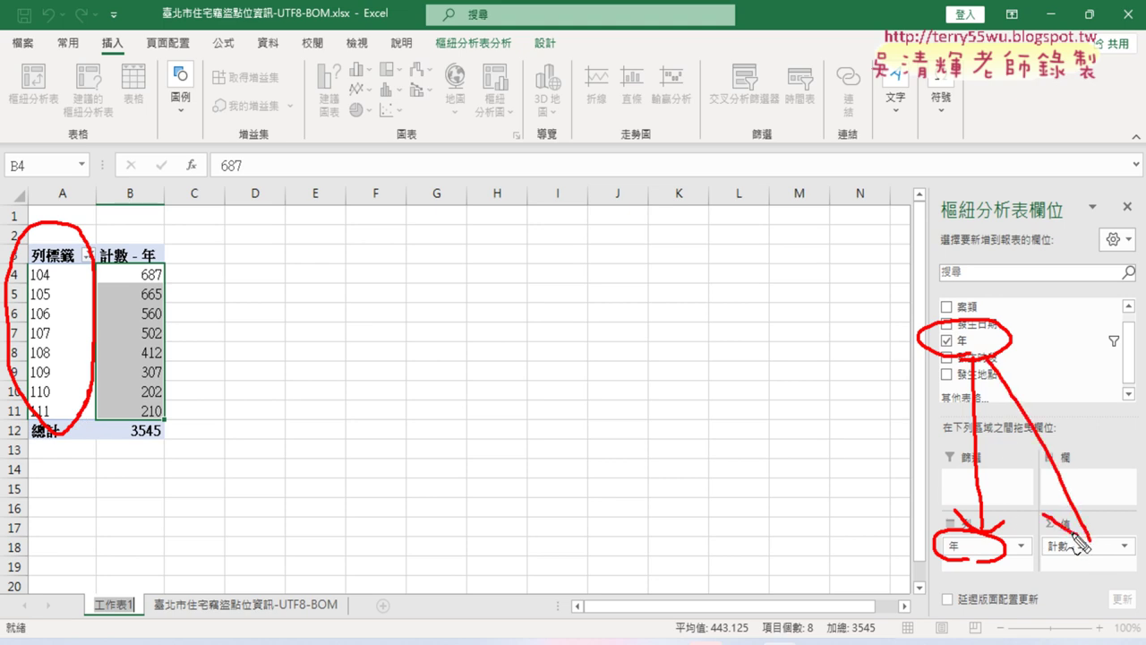
{"action": "left_click_drag", "start_coordinate": [1129, 514], "coordinate": [1029, 556]}
{"action": "mouse_move", "coordinate": [165, 273]}
{"action": "left_mouse_down"}
{"action": "mouse_move", "coordinate": [103, 266]}
{"action": "mouse_move", "coordinate": [165, 259]}
{"action": "left_mouse_up"}
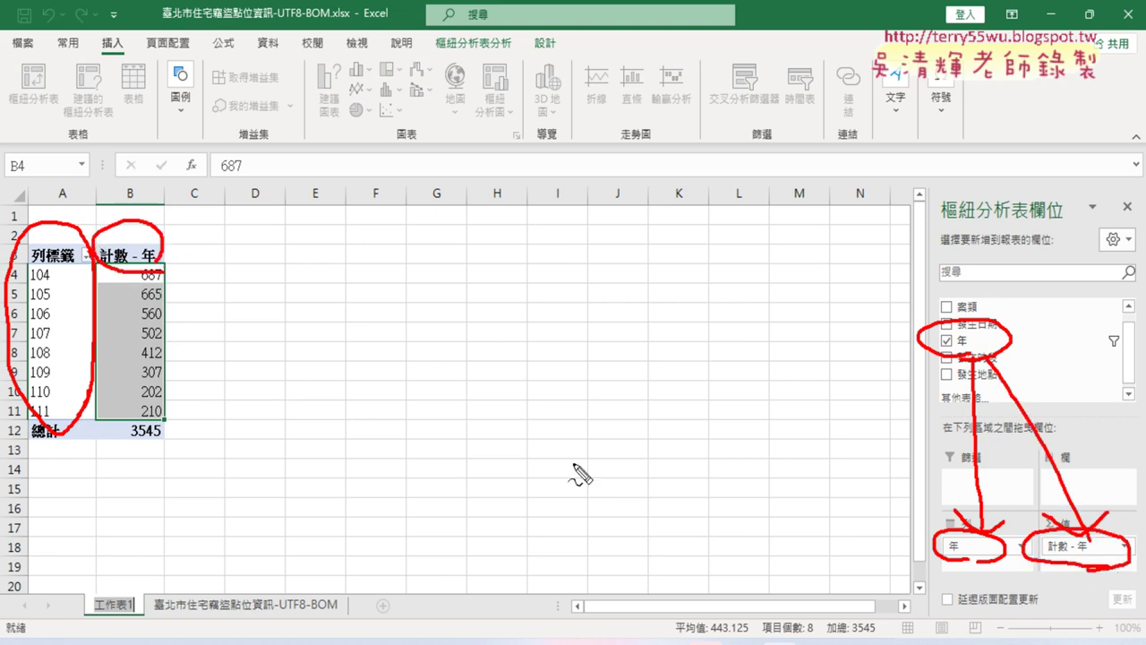